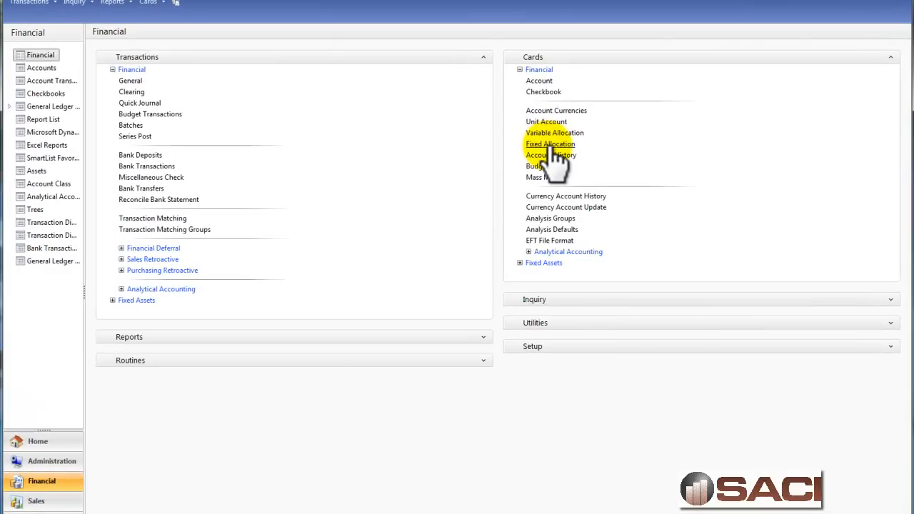
# Step: Load the first fixed allocation record, 000-6190-00 Utilities Expense, in Fixed Allocation Maintenance
pyautogui.click(548, 145)
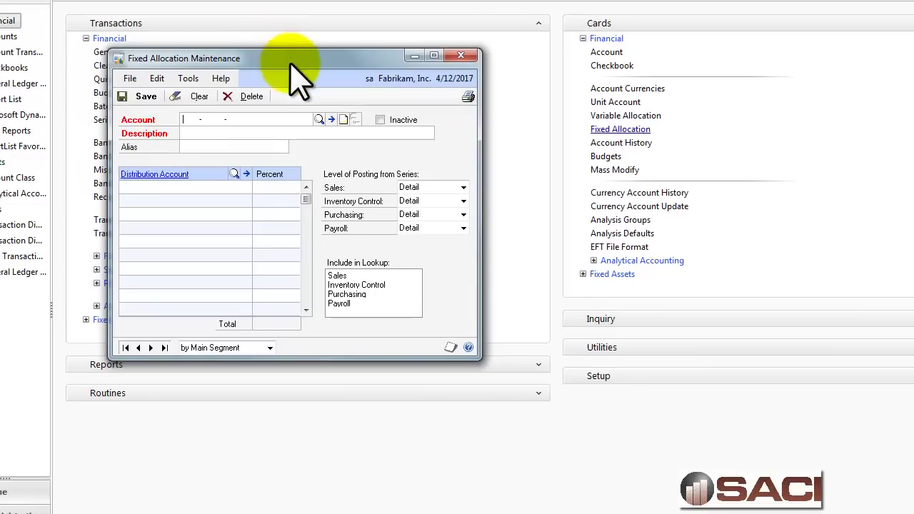
pyautogui.moveTo(302, 64); pyautogui.dragTo(563, 113)
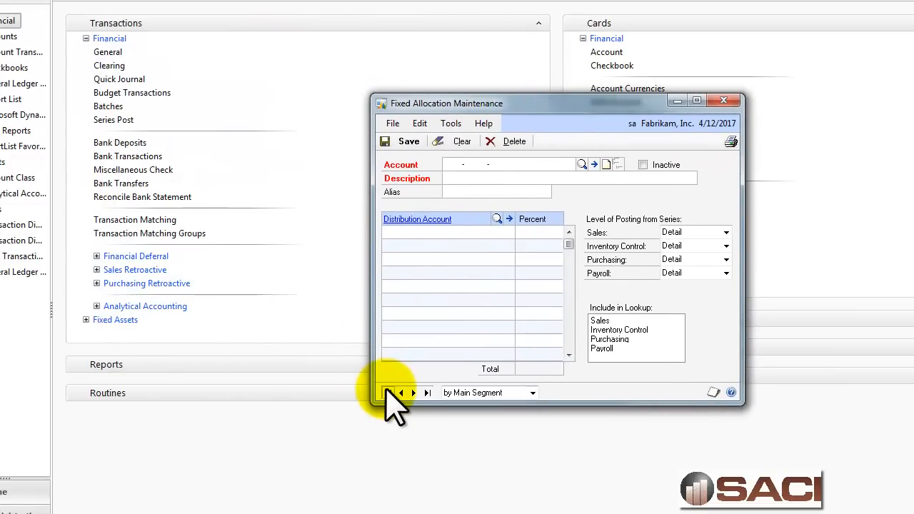
pyautogui.click(387, 392)
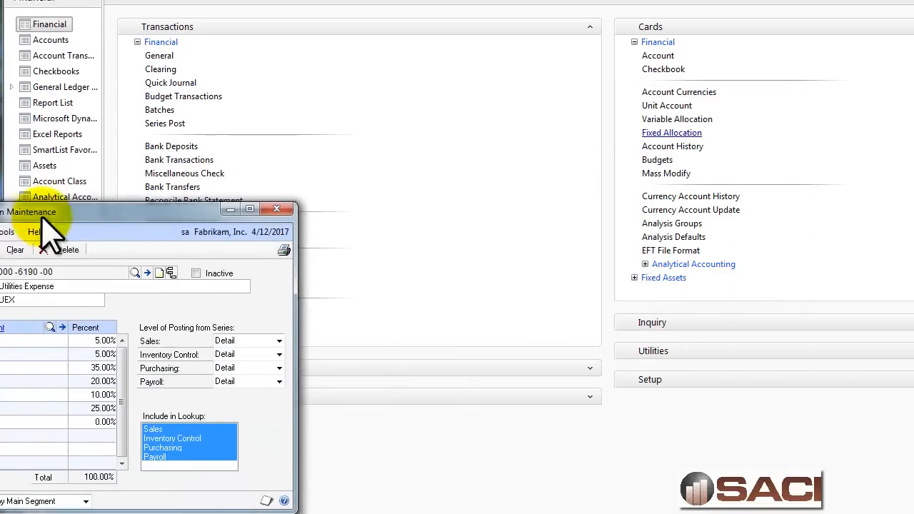
# Step: Start general journal entry 3,479 'Test Allocation' debiting 000-6190-00 for $100
pyautogui.moveTo(557, 110); pyautogui.dragTo(0, 246)
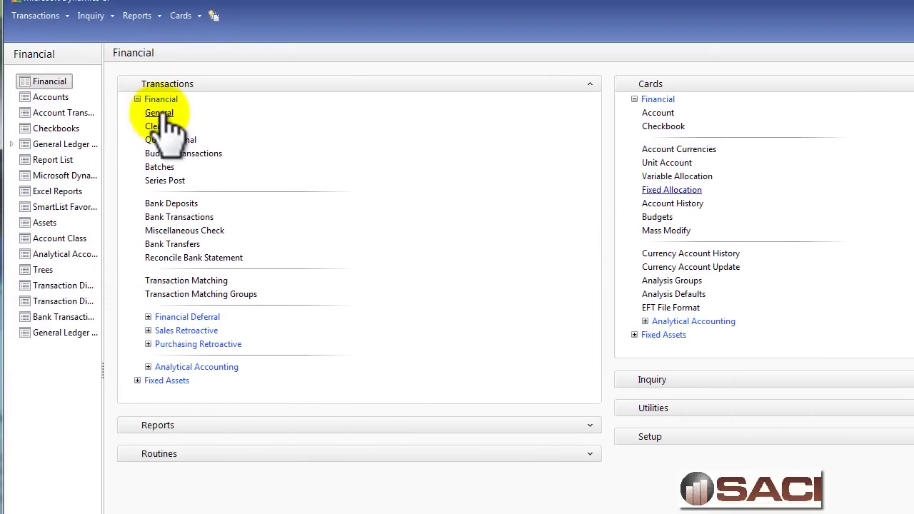
pyautogui.click(159, 56)
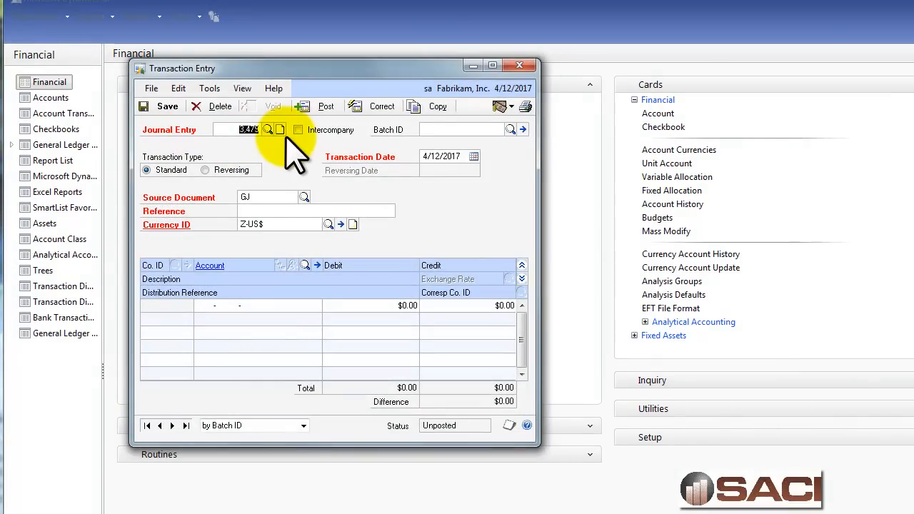
pyautogui.press('Tab')
pyautogui.press('Tab')
pyautogui.press('Tab')
pyautogui.press('Tab')
pyautogui.press('Tab')
pyautogui.press('Tab')
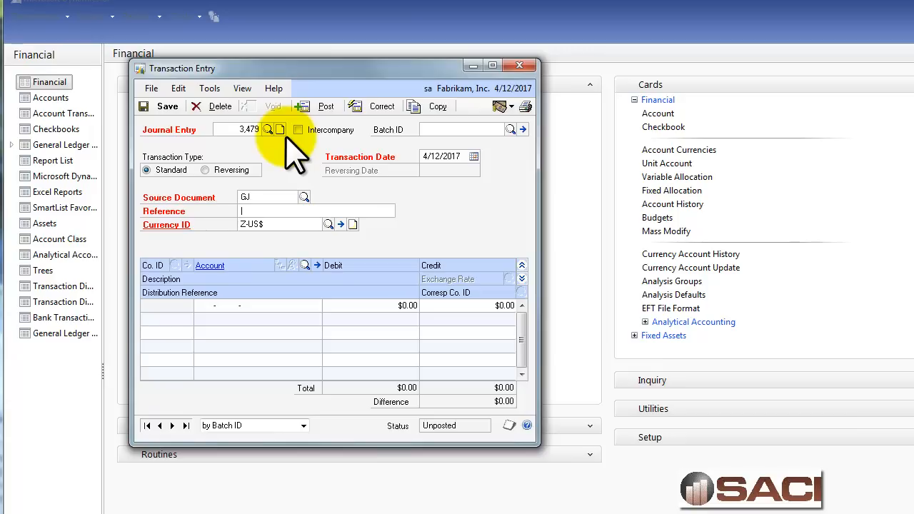
pyautogui.write('Test ')
pyautogui.write('Allocation')
pyautogui.press('Tab')
pyautogui.press('Tab')
pyautogui.write('000 -')
pyautogui.write('6190 -00')
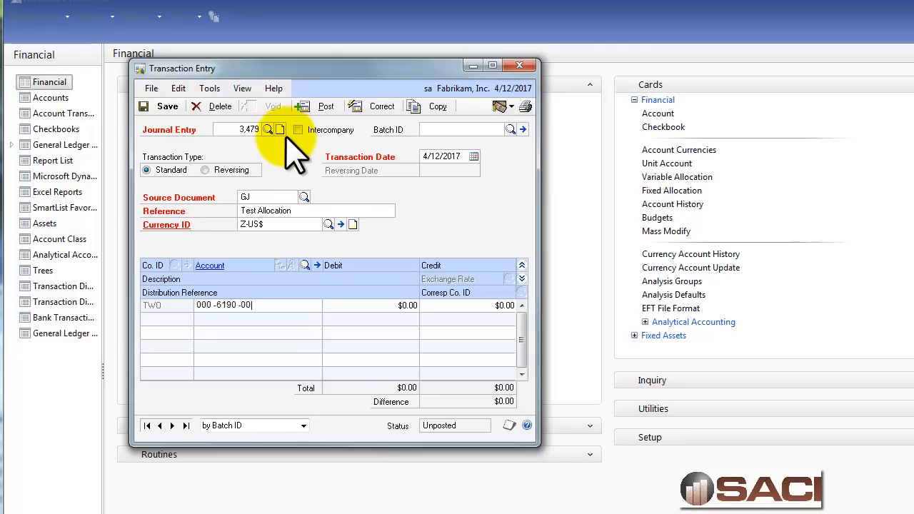
pyautogui.press('Tab')
pyautogui.write('100')
pyautogui.press('Tab')
pyautogui.press('Tab')
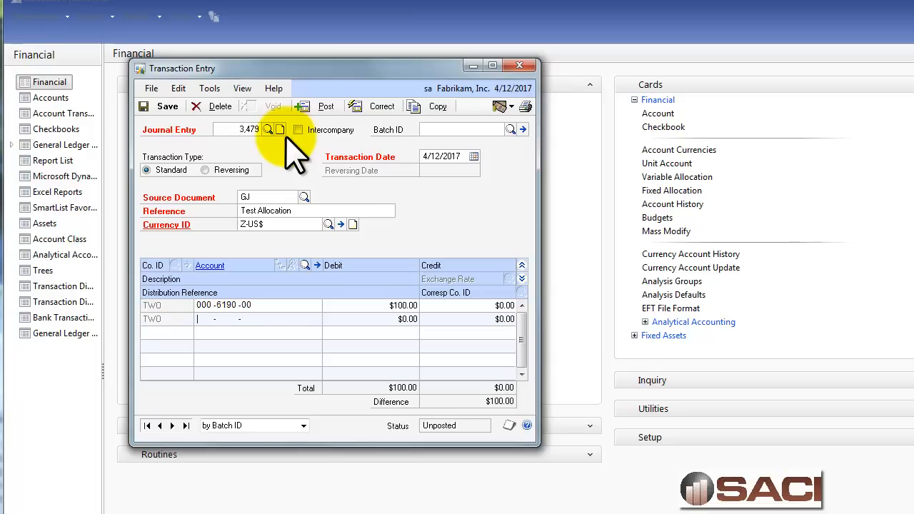
# Step: Credit Petty Cash 000-1130-00 $100 via lookup and post the balanced entry
pyautogui.hotkey('ctrl', 'l')
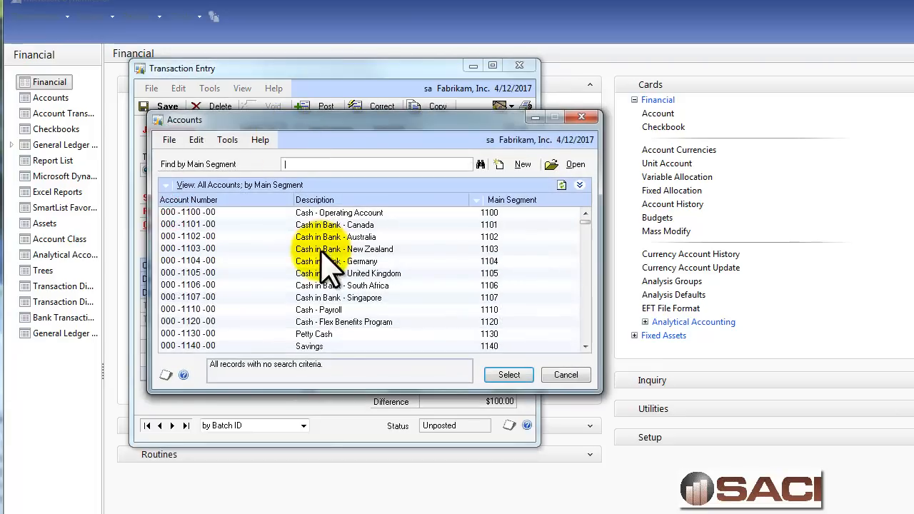
pyautogui.doubleClick(299, 334)
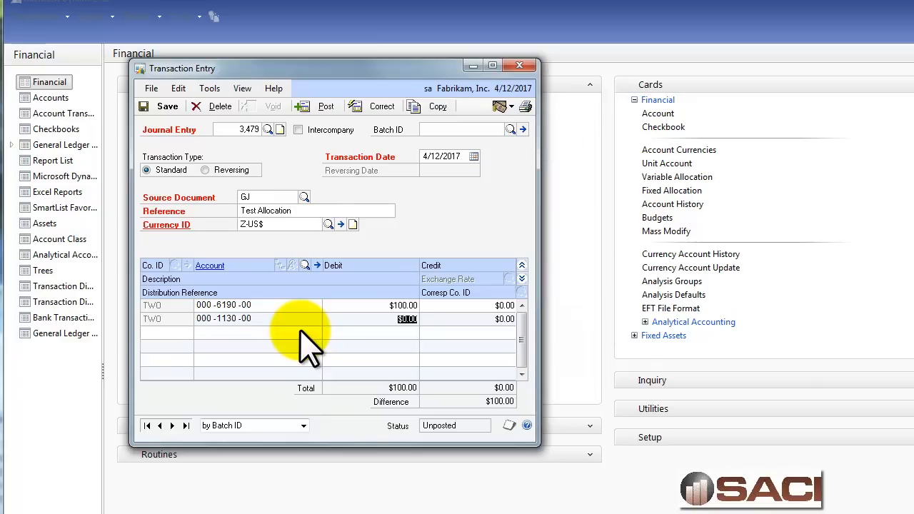
pyautogui.write('100')
pyautogui.press('Tab')
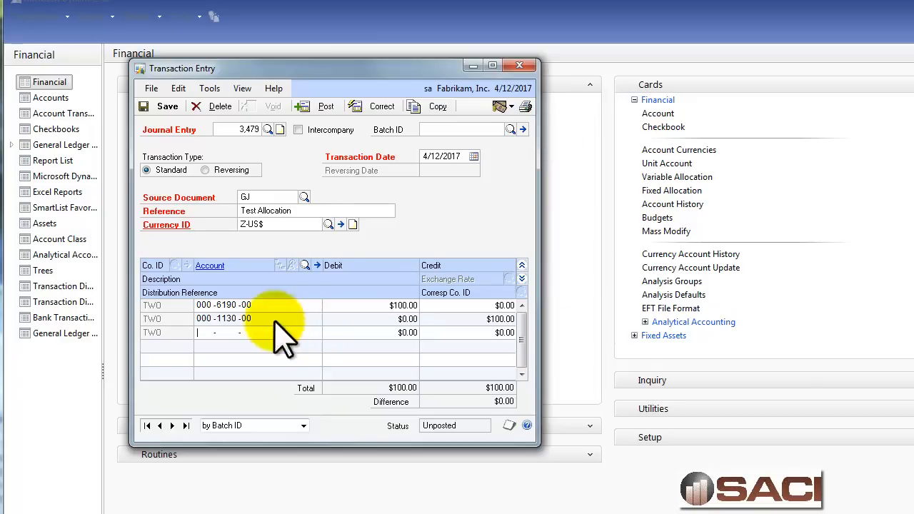
pyautogui.click(325, 107)
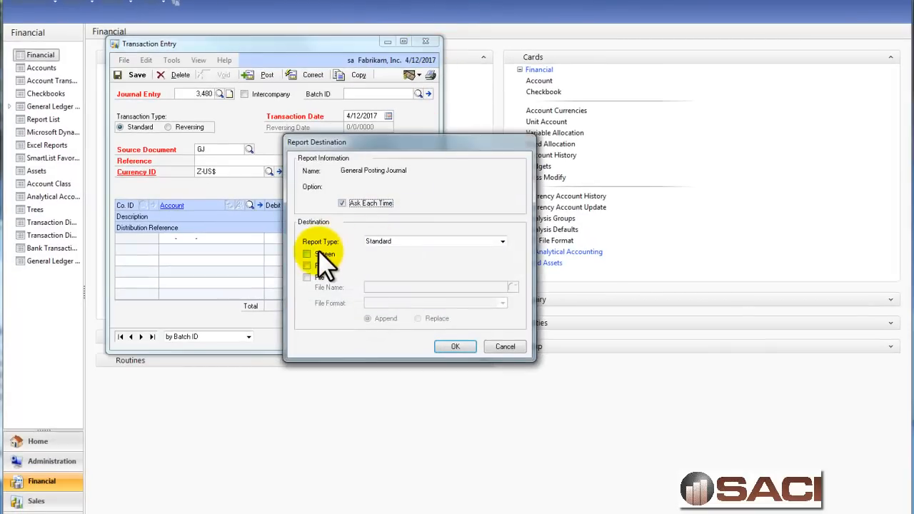
# Step: Send the General Posting Journal for 3,479 to screen, read it widened, then close it
pyautogui.click(451, 347)
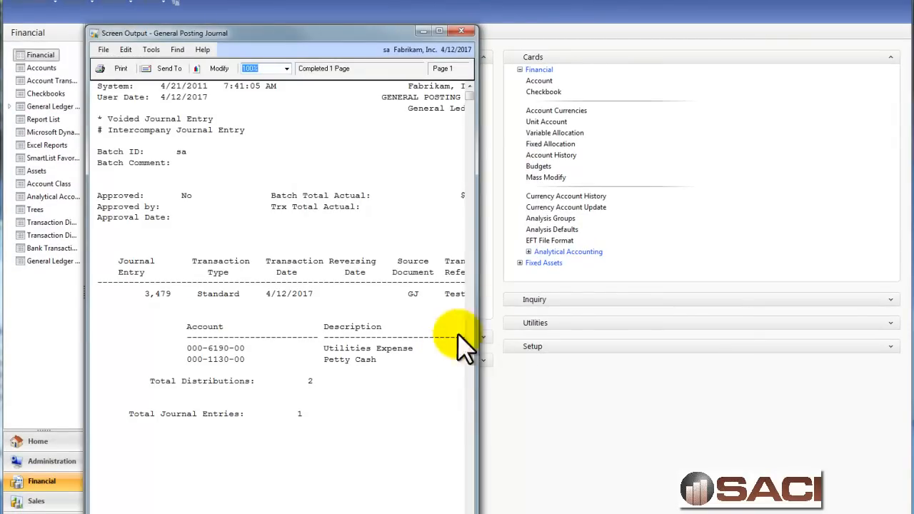
pyautogui.moveTo(476, 257); pyautogui.dragTo(821, 250)
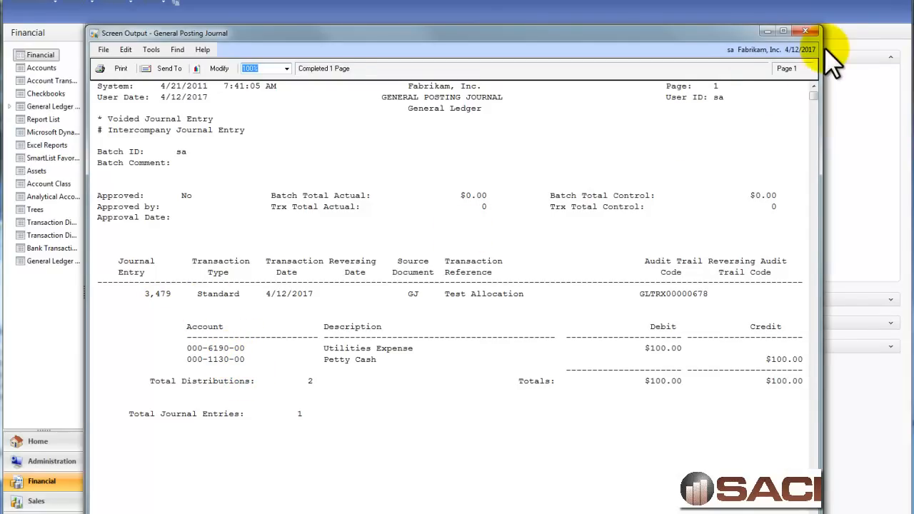
pyautogui.click(806, 32)
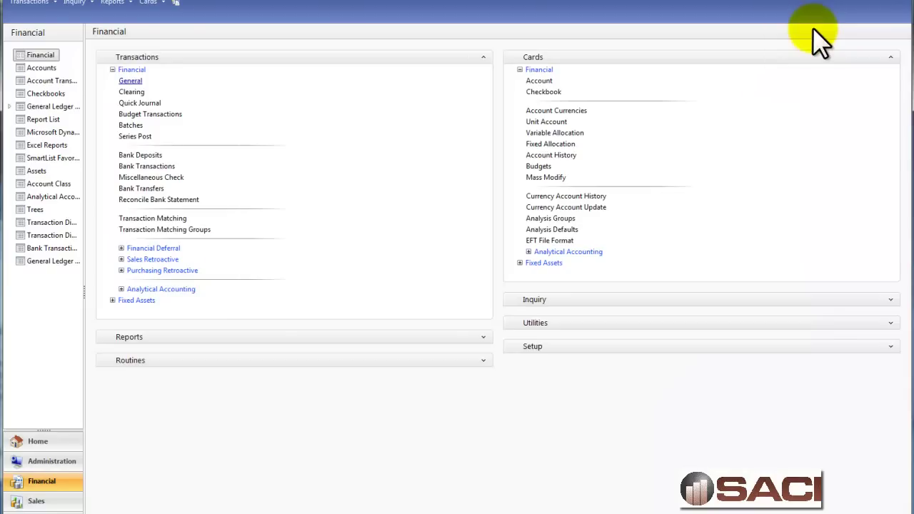
# Step: Review entry 3,479's six-department $100 split in Journal Entry Inquiry, then close it and Fixed Allocation
pyautogui.click(890, 300)
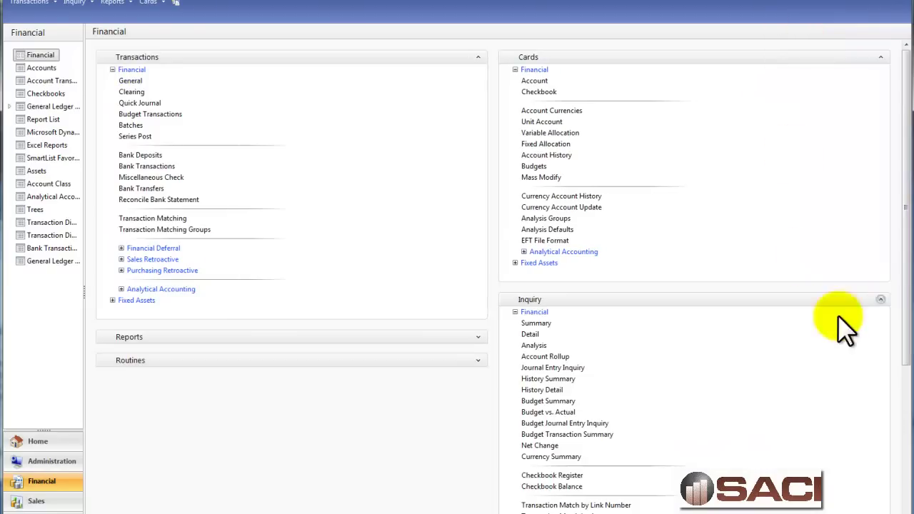
pyautogui.click(552, 367)
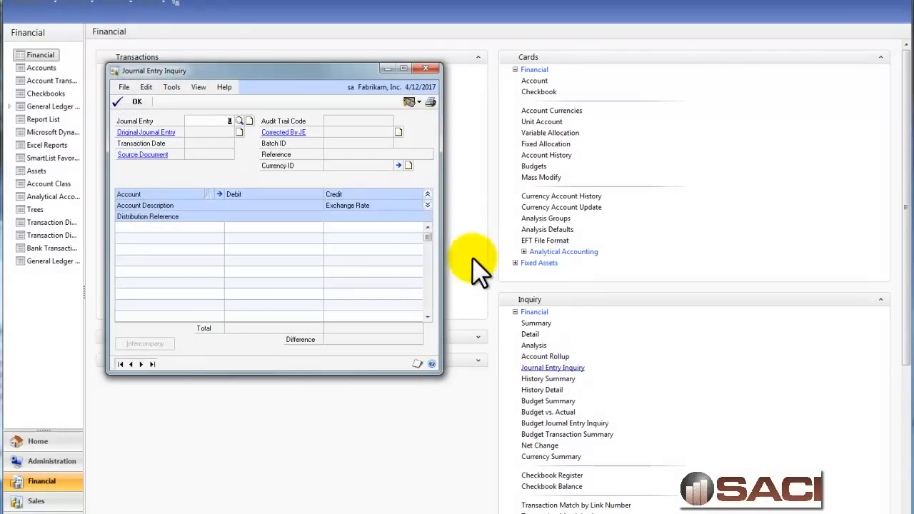
pyautogui.write('3479')
pyautogui.press('Tab')
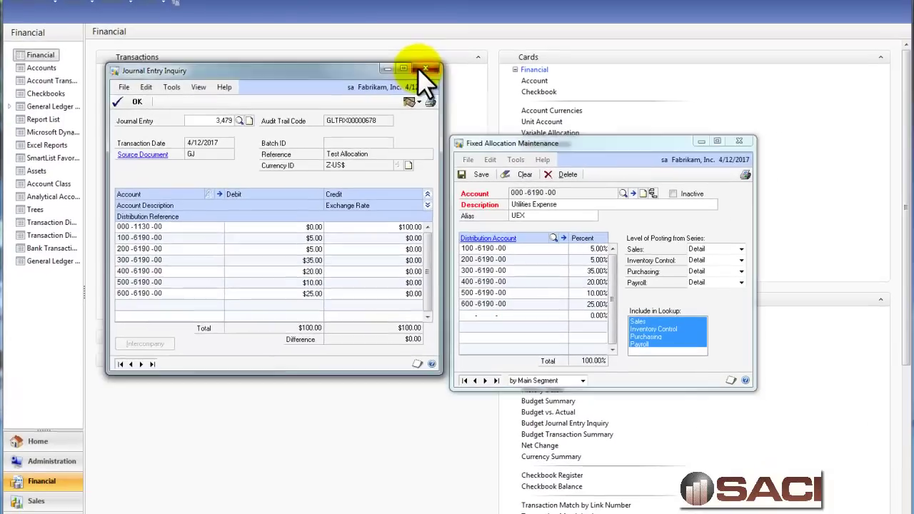
pyautogui.click(419, 68)
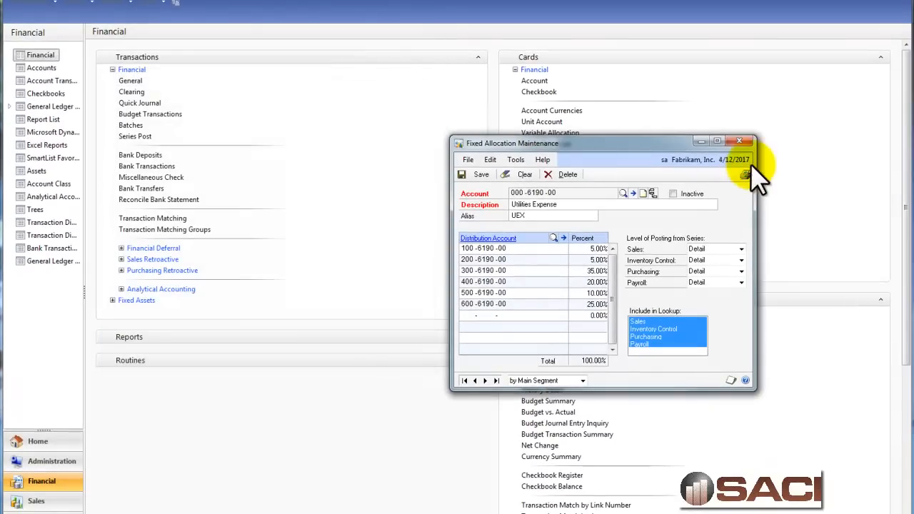
pyautogui.click(740, 142)
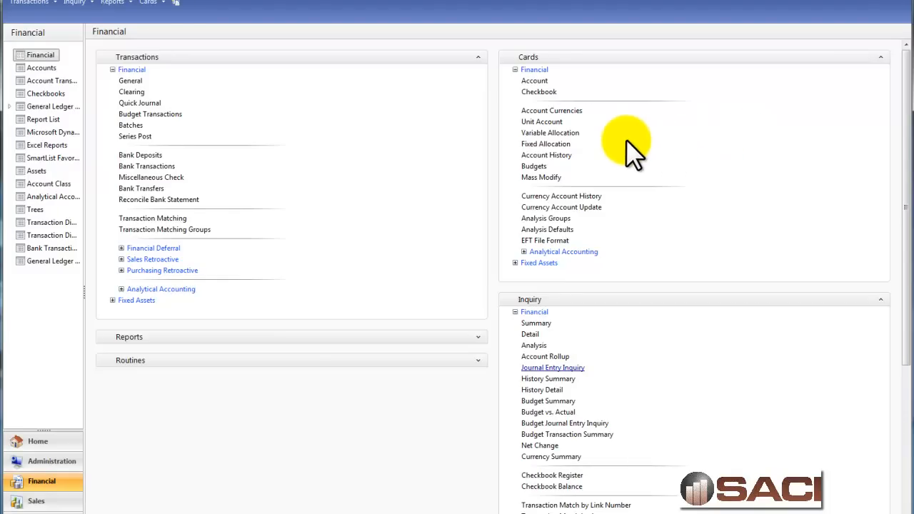
# Step: Bring up Variable Allocation Maintenance and set its window aside
pyautogui.click(570, 134)
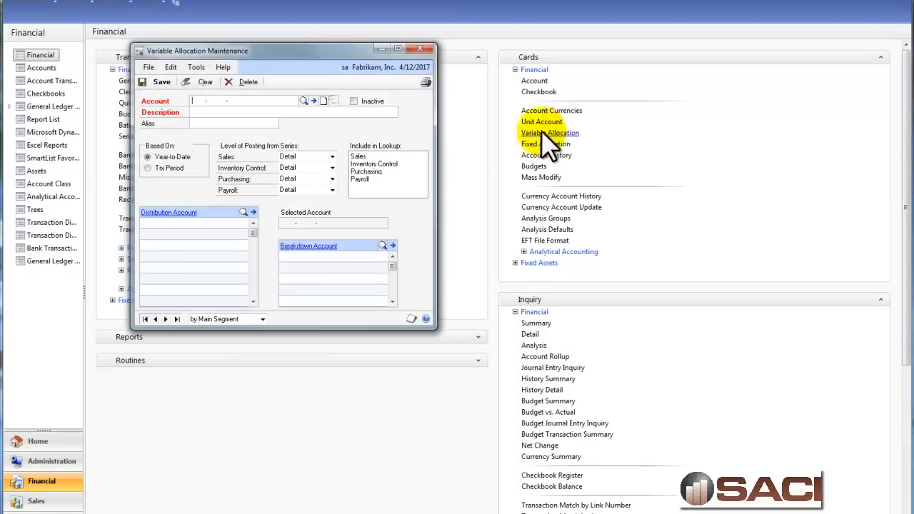
pyautogui.moveTo(355, 63); pyautogui.dragTo(147, 136)
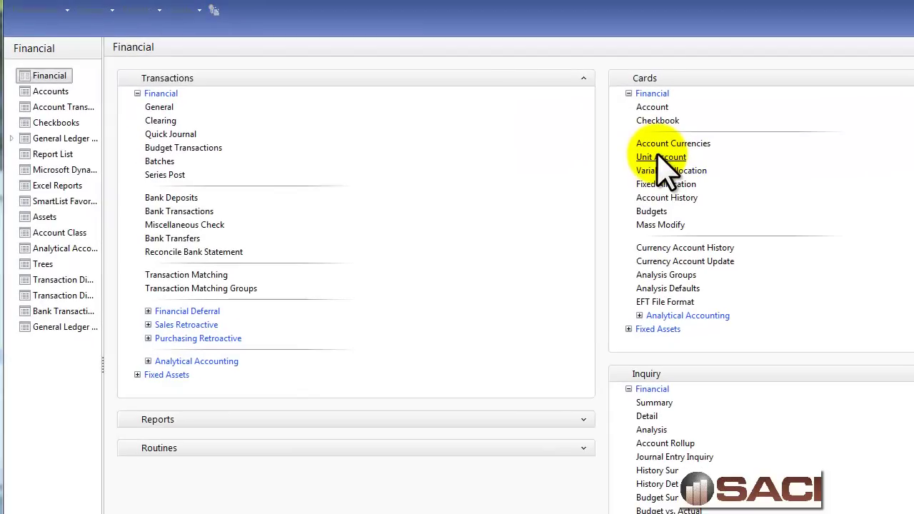
# Step: Browse employee-count unit accounts 100 through 500-9020-00 in Unit Account Maintenance, then close it
pyautogui.click(661, 157)
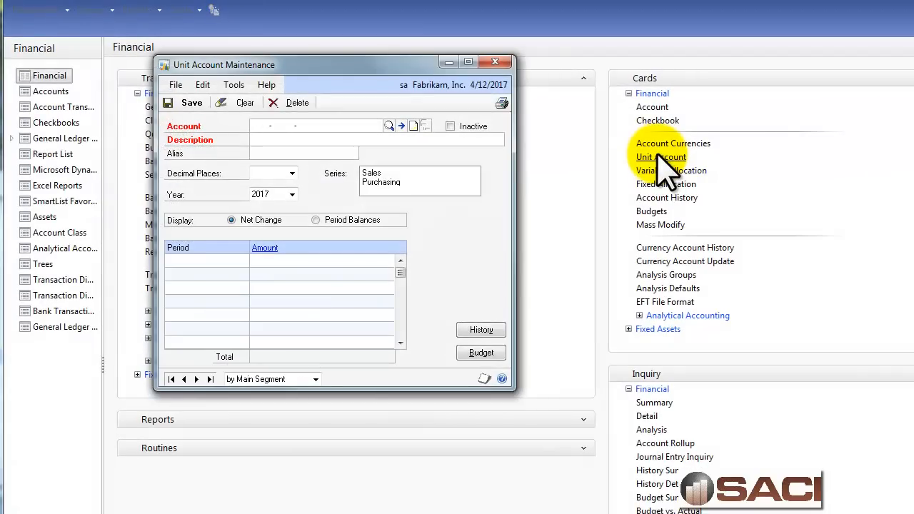
pyautogui.write('20000')
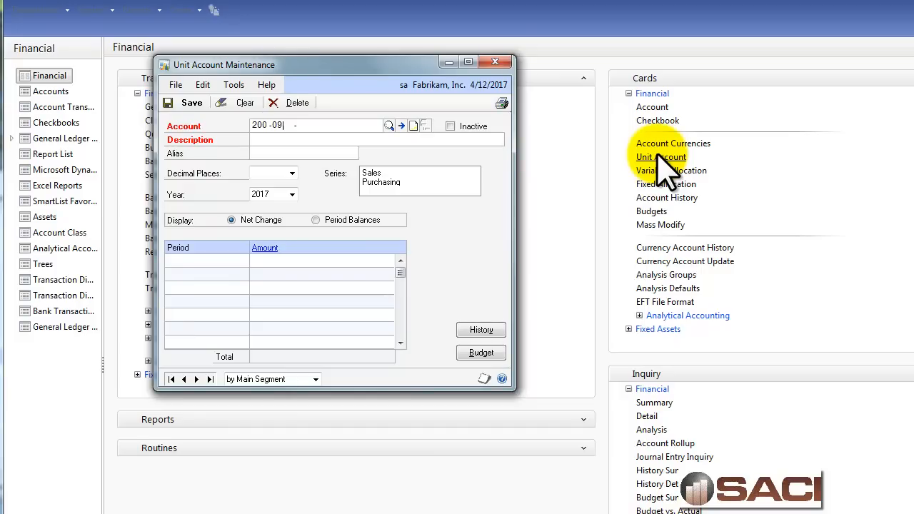
pyautogui.press('BackSpace')
pyautogui.press('BackSpace')
pyautogui.write('9020 -00')
pyautogui.press('Tab')
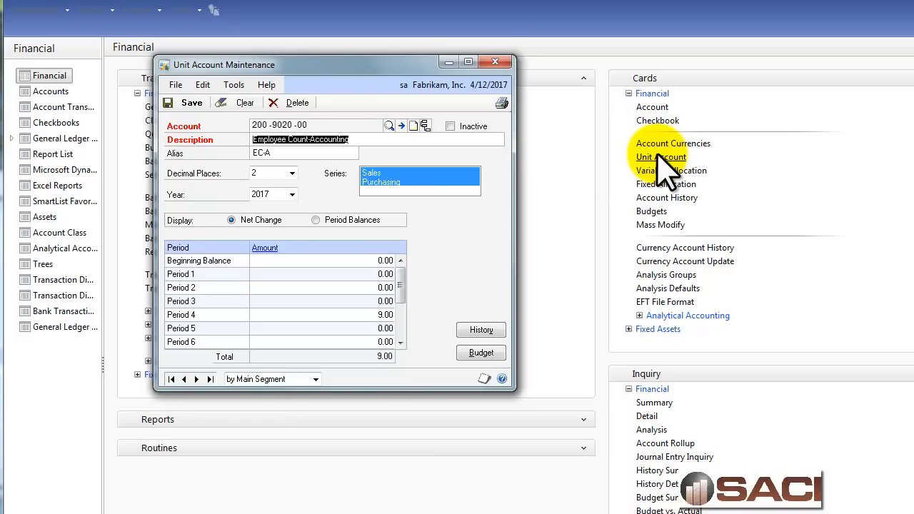
pyautogui.click(184, 379)
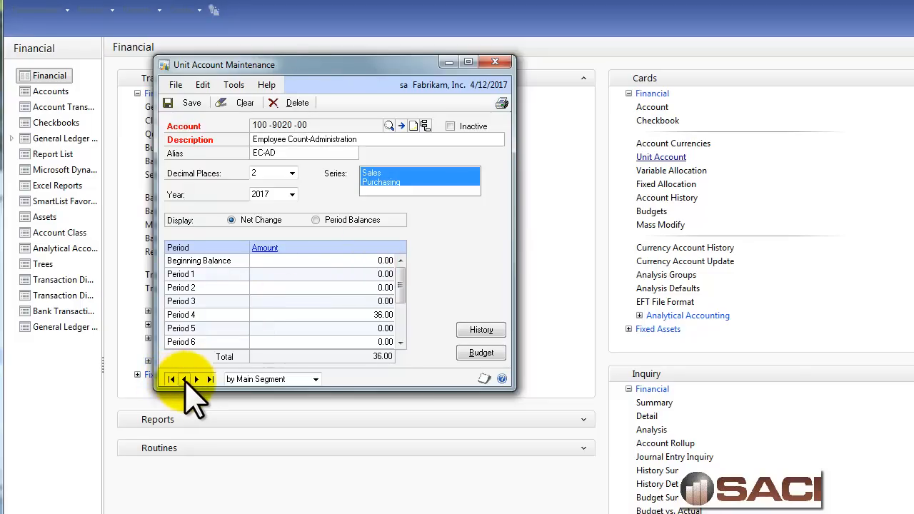
pyautogui.click(196, 379)
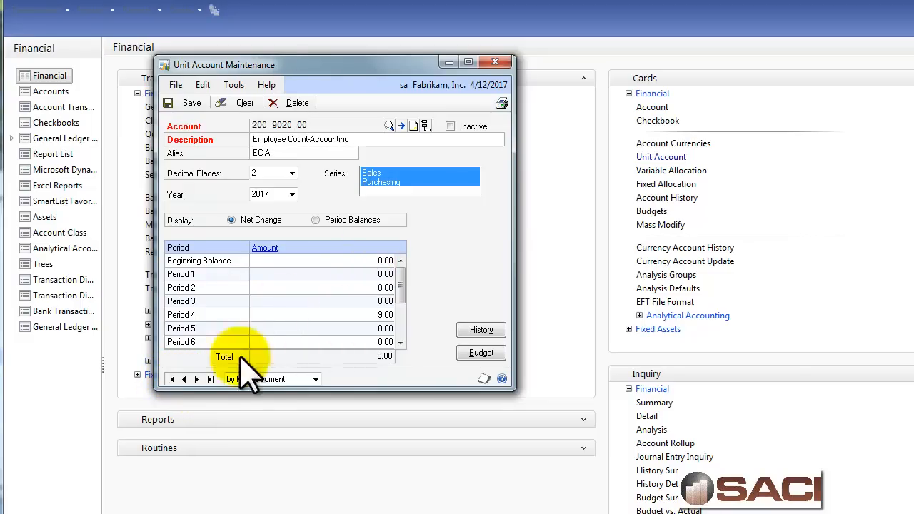
pyautogui.click(197, 379)
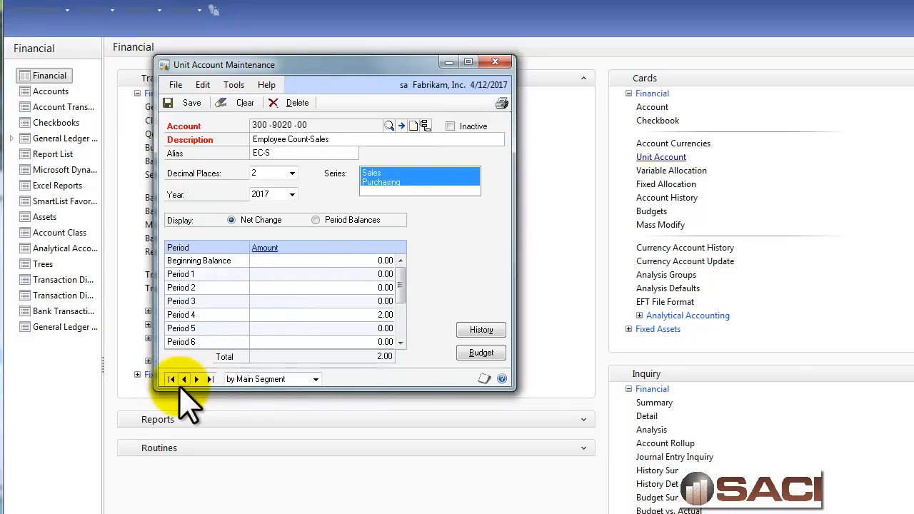
pyautogui.click(196, 379)
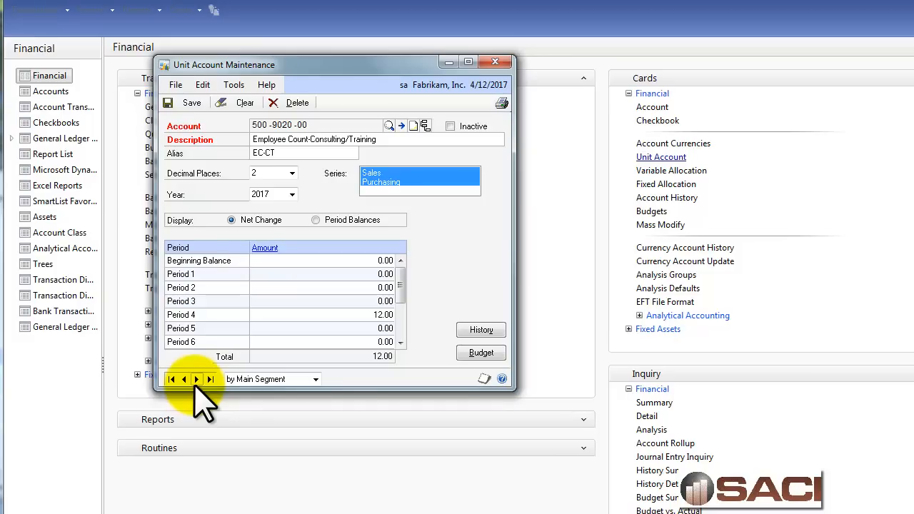
pyautogui.click(495, 61)
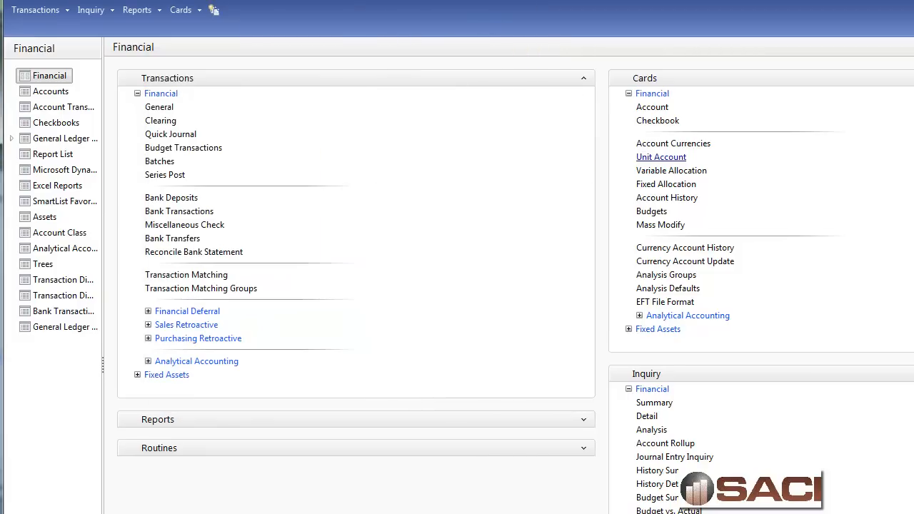
# Step: Define variable allocation 000-5650-00 'Pantry Expense' based on transaction period amounts
pyautogui.click(671, 170)
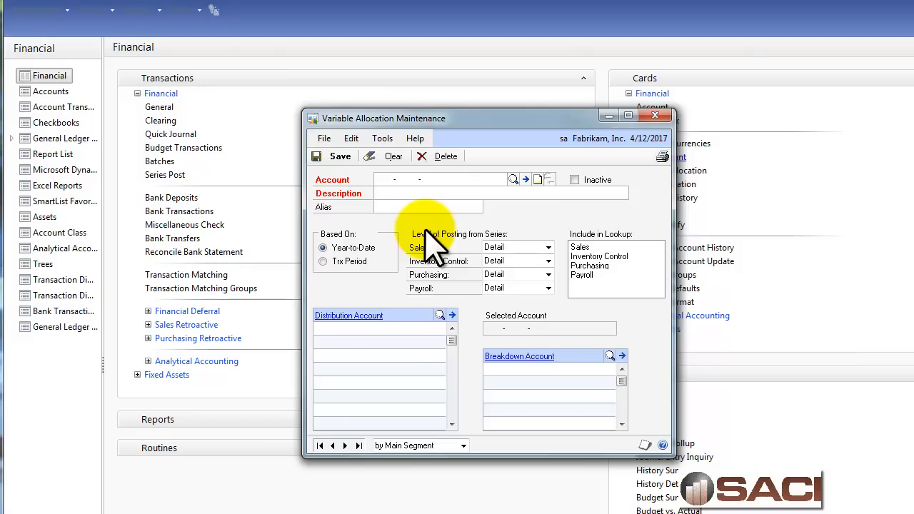
pyautogui.write('00 -5')
pyautogui.write('650 -00')
pyautogui.press('Tab')
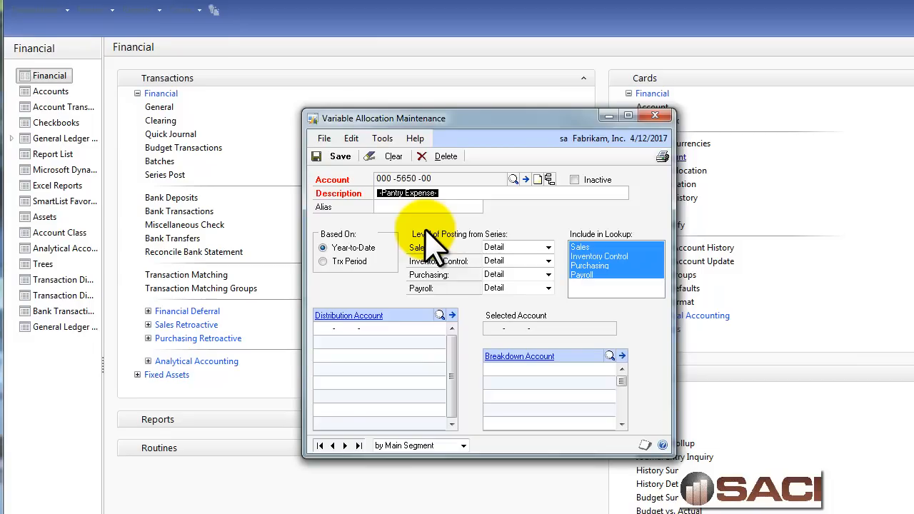
pyautogui.press('End')
pyautogui.write('All')
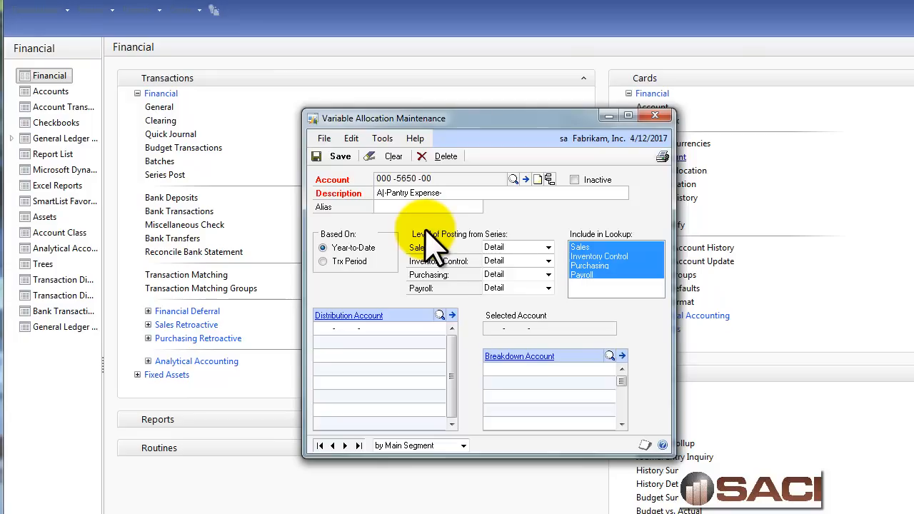
pyautogui.write('ocation')
pyautogui.press('Tab')
pyautogui.click(324, 263)
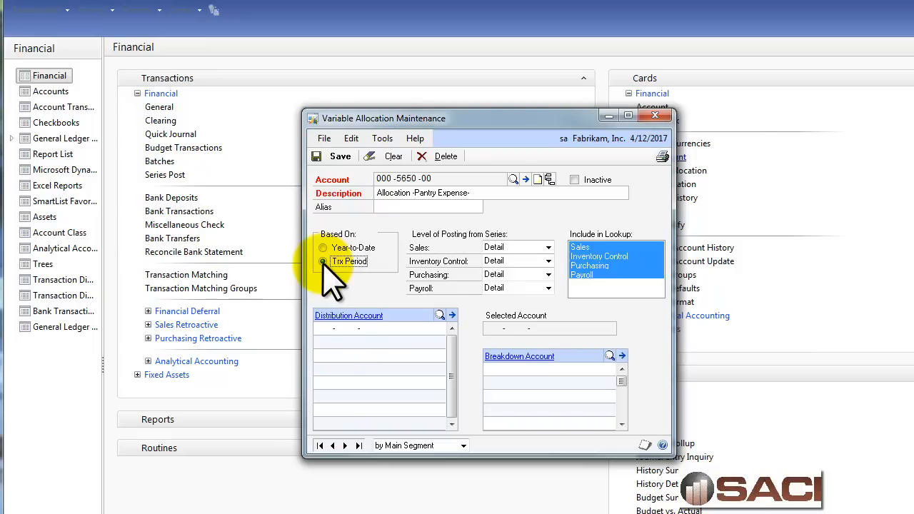
# Step: Add distribution accounts 100, 200 and 300-5650-00 with breakdown accounts 100, 200 and 300-9020-00
pyautogui.click(329, 334)
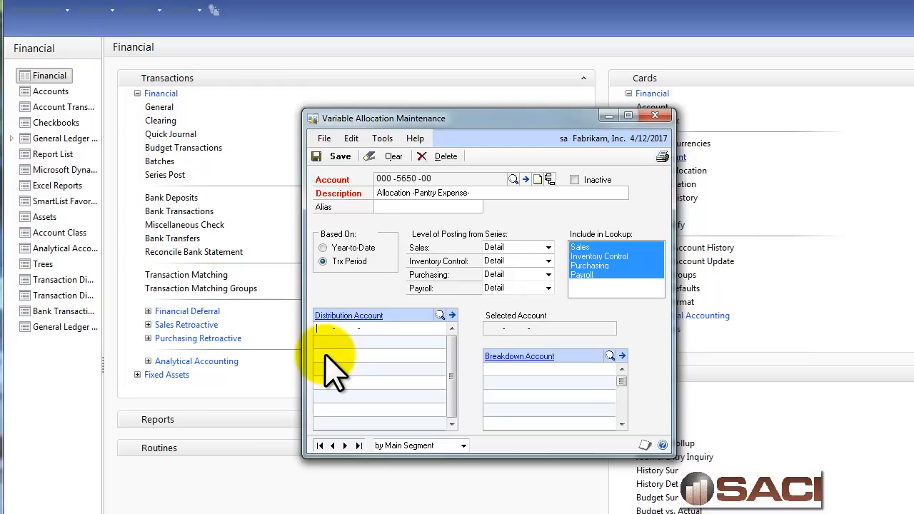
pyautogui.write('10 -56')
pyautogui.write('50 -00')
pyautogui.press('Tab')
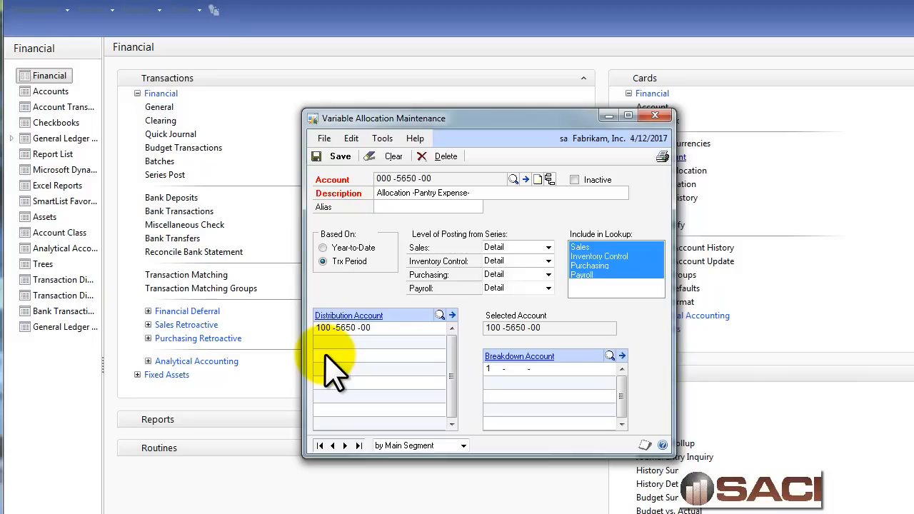
pyautogui.write('9020 -00')
pyautogui.press('Tab')
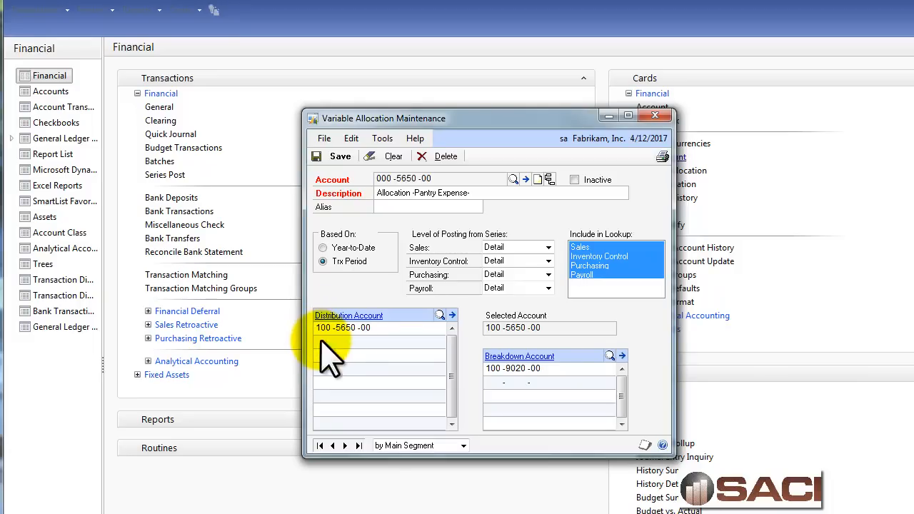
pyautogui.click(326, 341)
pyautogui.write('200 -5650 -0')
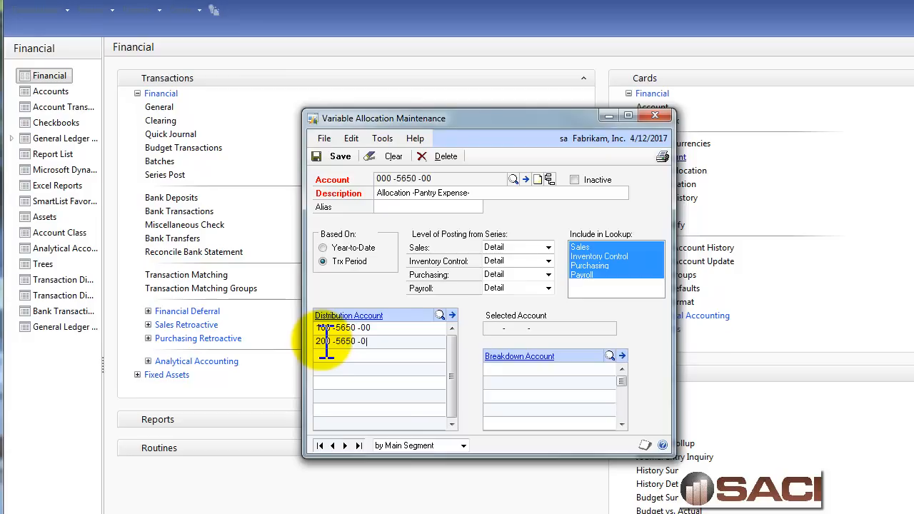
pyautogui.write('0')
pyautogui.press('Tab')
pyautogui.write('2')
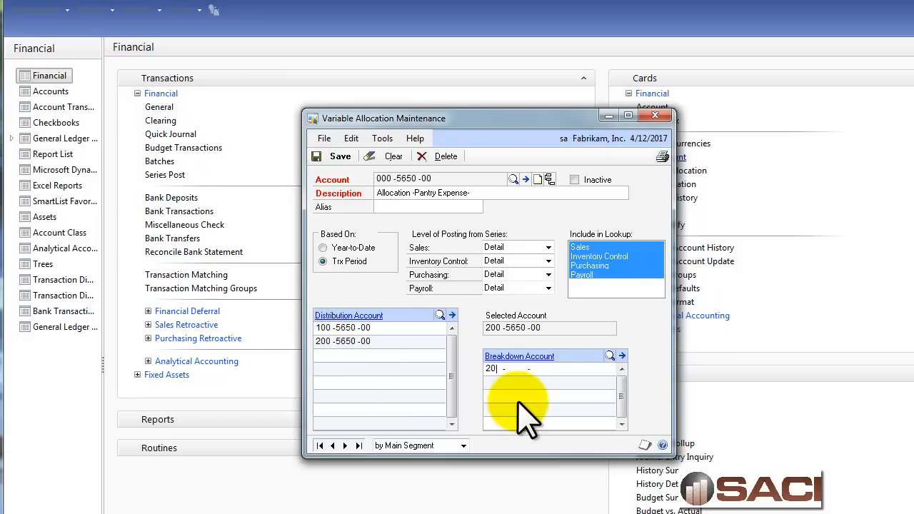
pyautogui.write('0 -9020 -00')
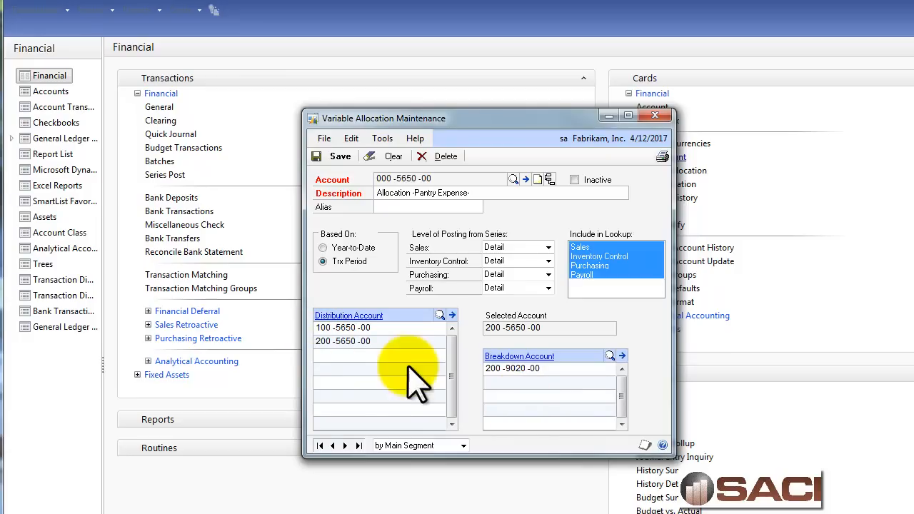
pyautogui.press('Tab')
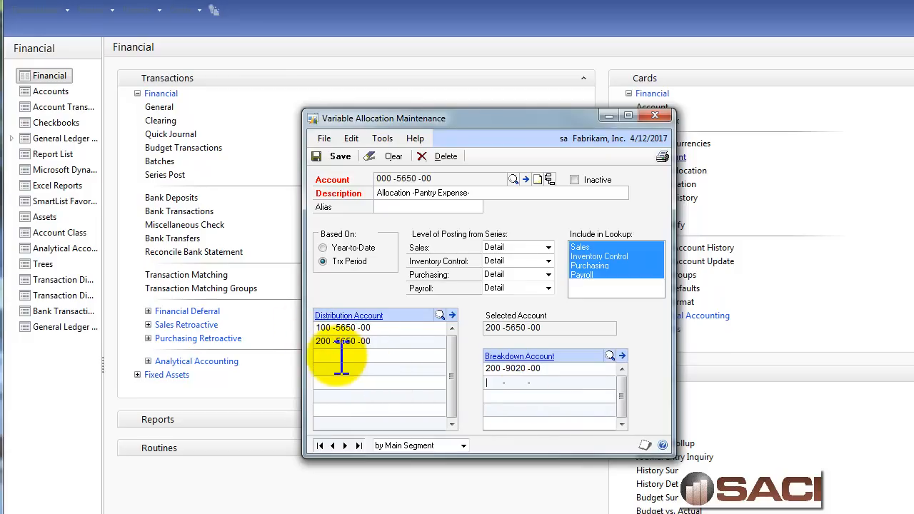
pyautogui.click(330, 355)
pyautogui.write('300 -5650 -')
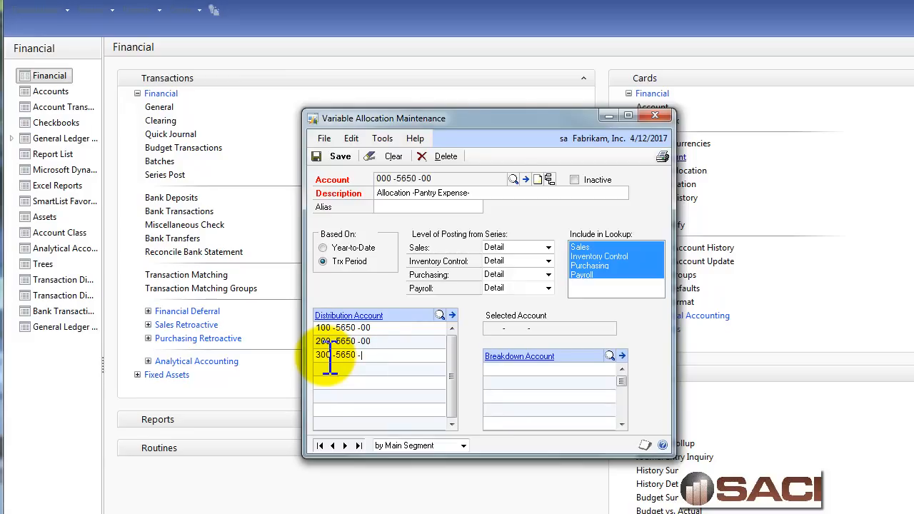
pyautogui.write('00')
pyautogui.press('Tab')
pyautogui.write('00 -9')
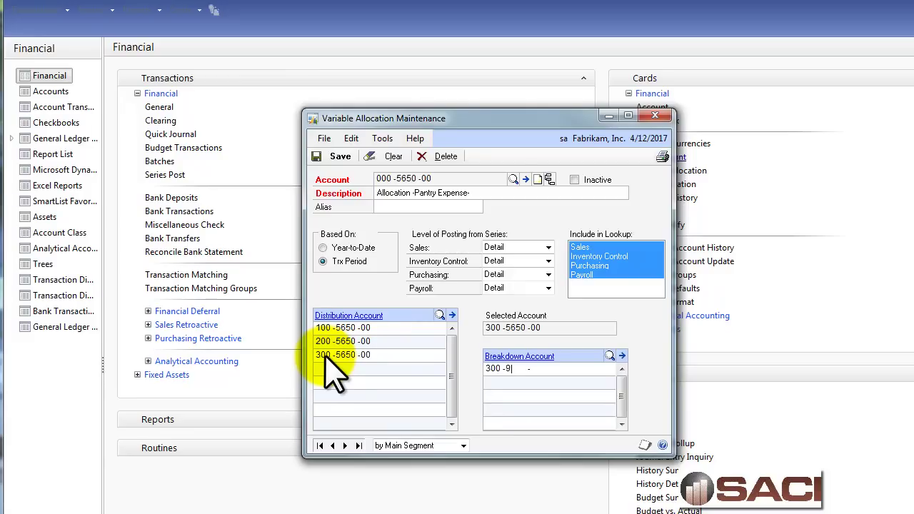
pyautogui.write('020 -00')
pyautogui.press('Tab')
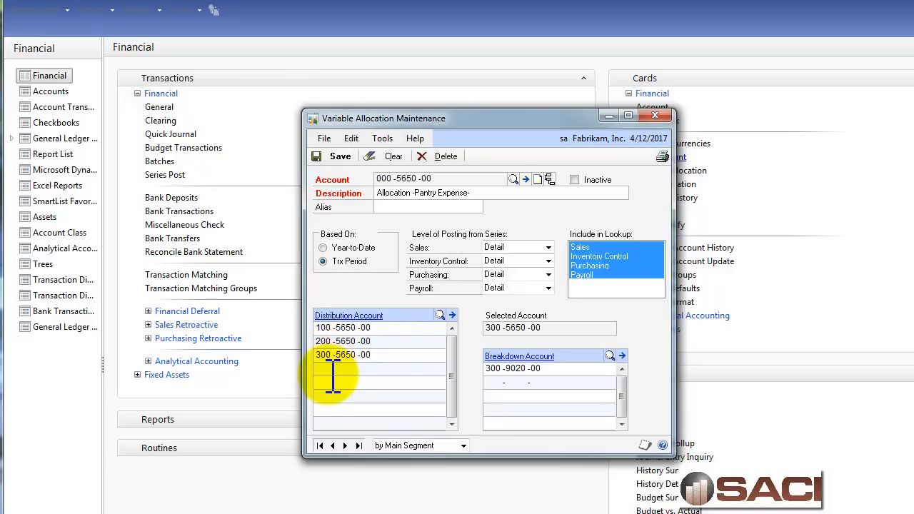
# Step: Add distribution accounts 400, 500 and 600-5650-00 with breakdown accounts 400, 500 and 600-9020-00
pyautogui.click(328, 368)
pyautogui.write('400 -5650 -')
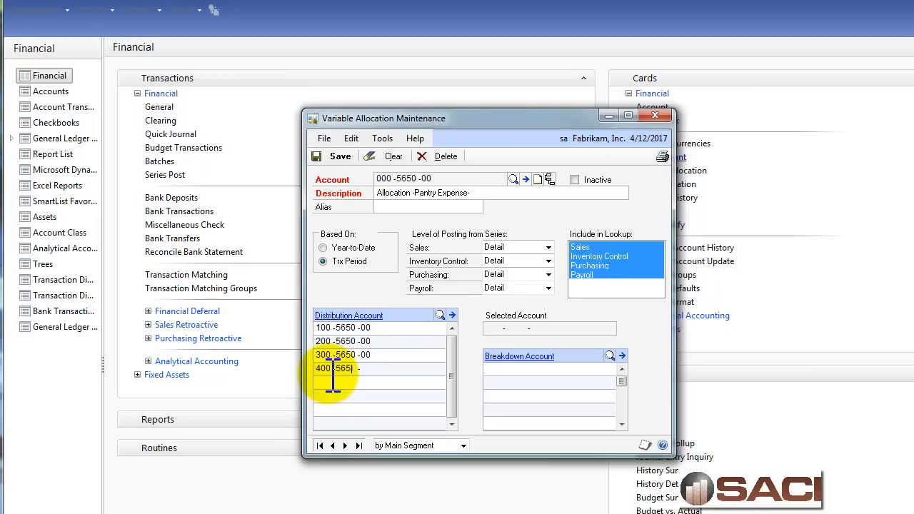
pyautogui.write('00')
pyautogui.press('Tab')
pyautogui.write('400 -')
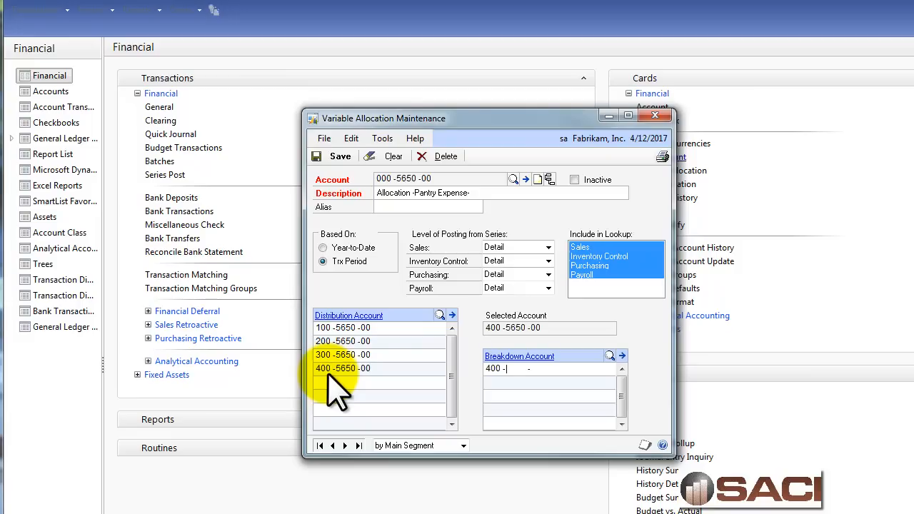
pyautogui.write('9020 -00')
pyautogui.press('Tab')
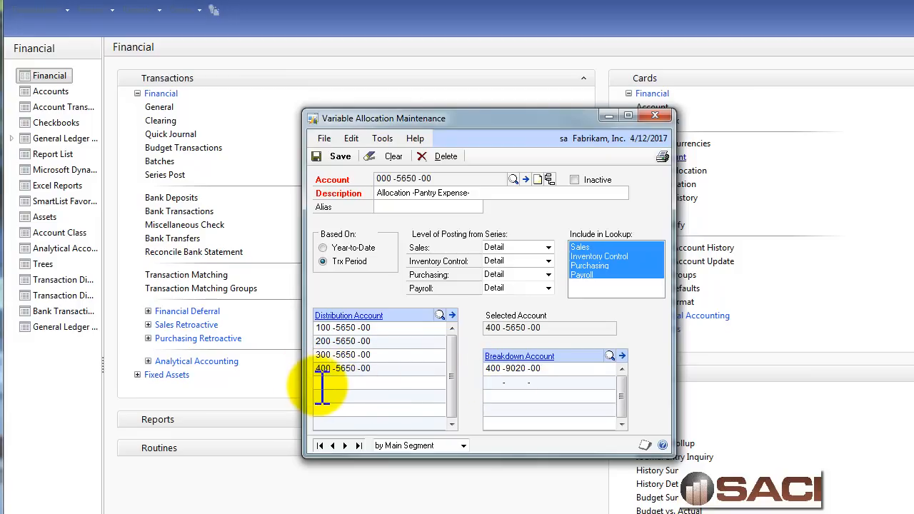
pyautogui.click(322, 383)
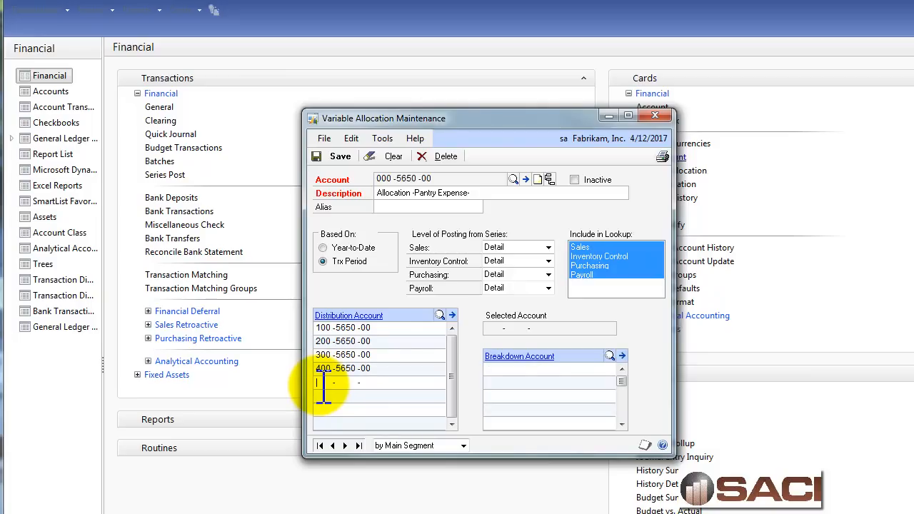
pyautogui.write('500 -5650 -00')
pyautogui.press('Tab')
pyautogui.write('500 -9')
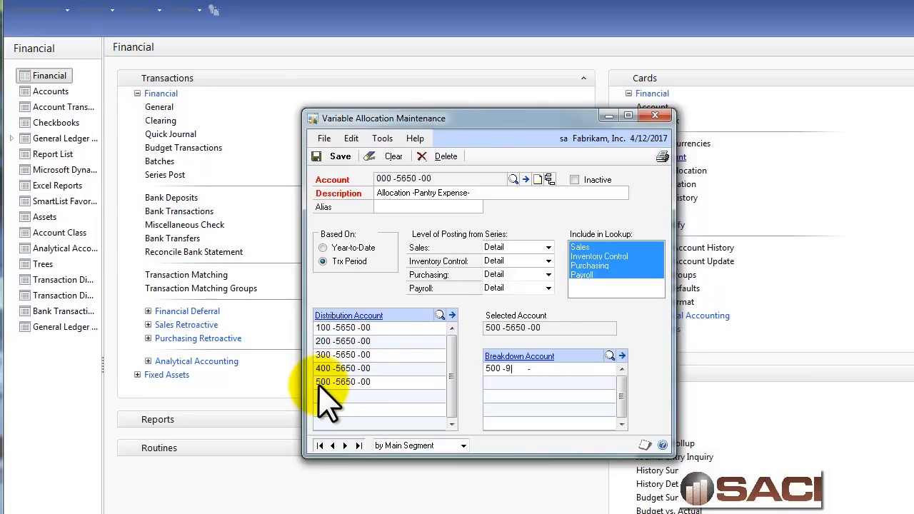
pyautogui.write('020 -00')
pyautogui.press('Tab')
pyautogui.click(325, 395)
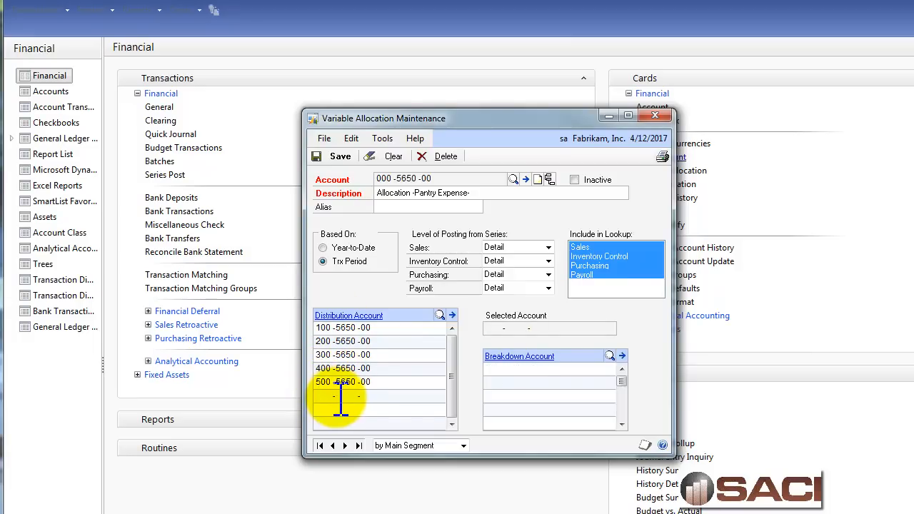
pyautogui.write('600 -5650 -')
pyautogui.write('00')
pyautogui.press('Tab')
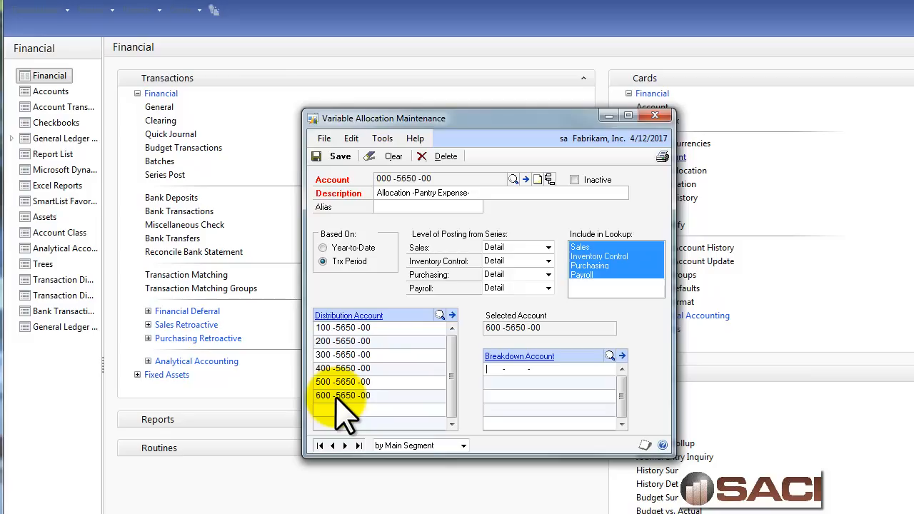
pyautogui.write('00 -9020 -0')
pyautogui.write('0')
pyautogui.press('Tab')
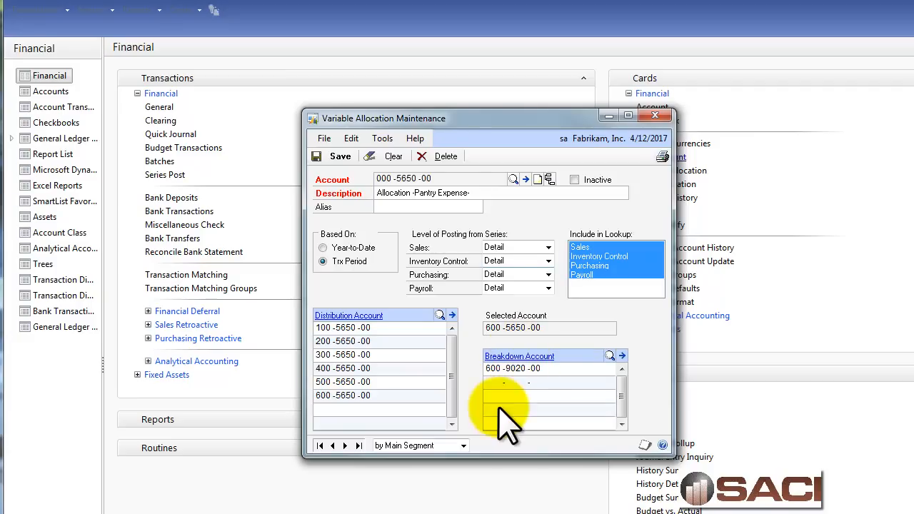
# Step: Save the Pantry Expense variable allocation and close its maintenance window
pyautogui.moveTo(487, 120); pyautogui.dragTo(565, 129)
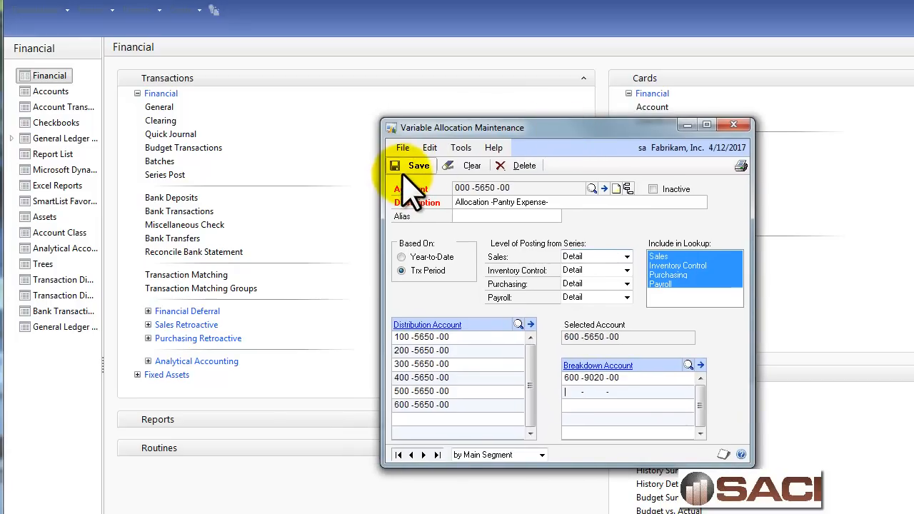
pyautogui.click(419, 165)
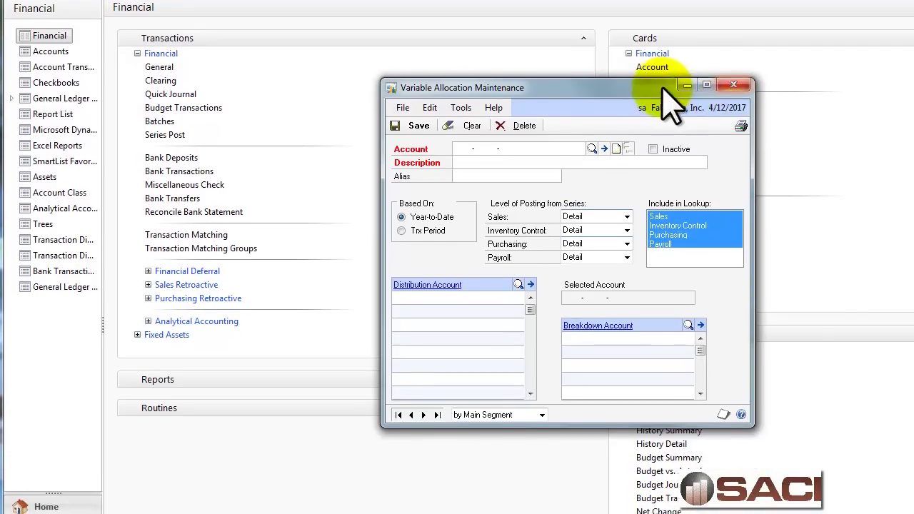
pyautogui.moveTo(664, 127); pyautogui.dragTo(913, 107)
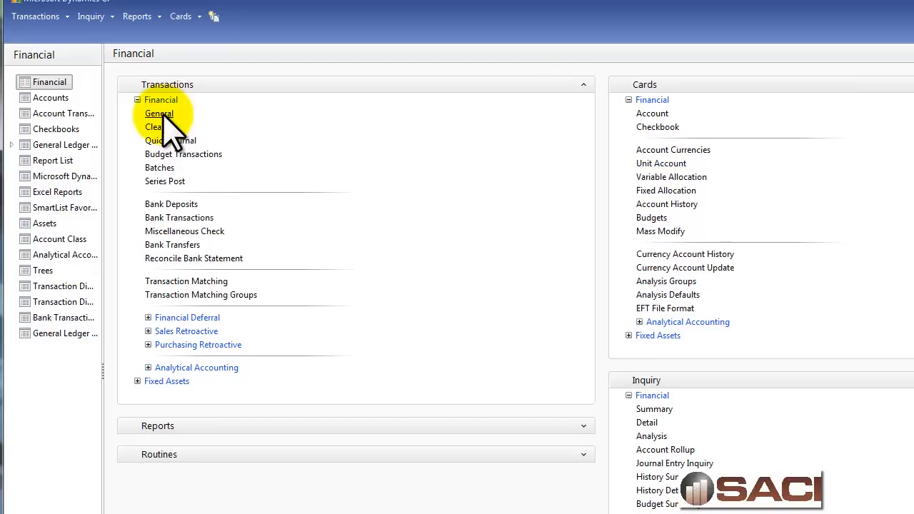
# Step: Start journal entry 3,480 with a reference and a $100 debit to 000-5650-00
pyautogui.click(160, 113)
pyautogui.press('Tab')
pyautogui.press('Tab')
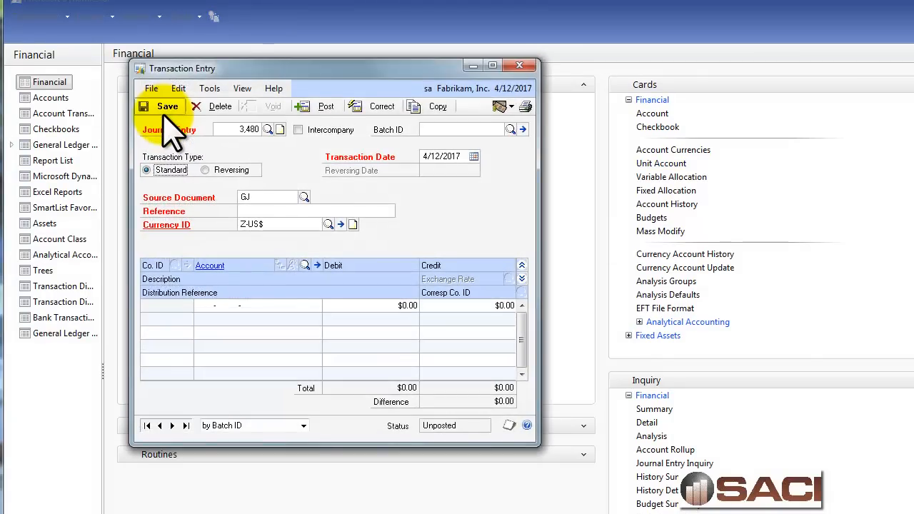
pyautogui.press('Tab')
pyautogui.press('Tab')
pyautogui.press('Tab')
pyautogui.write('est')
pyautogui.write(' Variable Alloc')
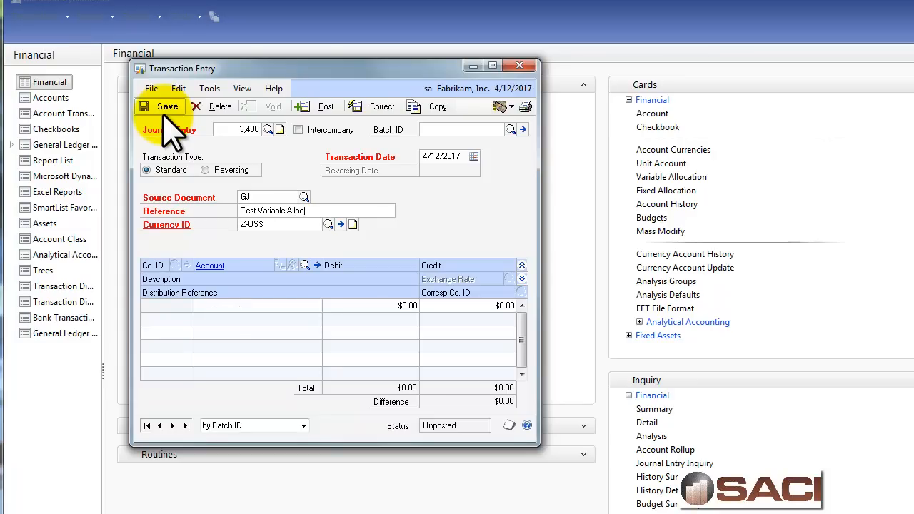
pyautogui.write('ation')
pyautogui.press('Tab')
pyautogui.press('Tab')
pyautogui.write('00')
pyautogui.write('5 -65 -')
pyautogui.hotkey('shift', 'Home')
pyautogui.write('000 -')
pyautogui.write('5650 -00')
pyautogui.press('Tab')
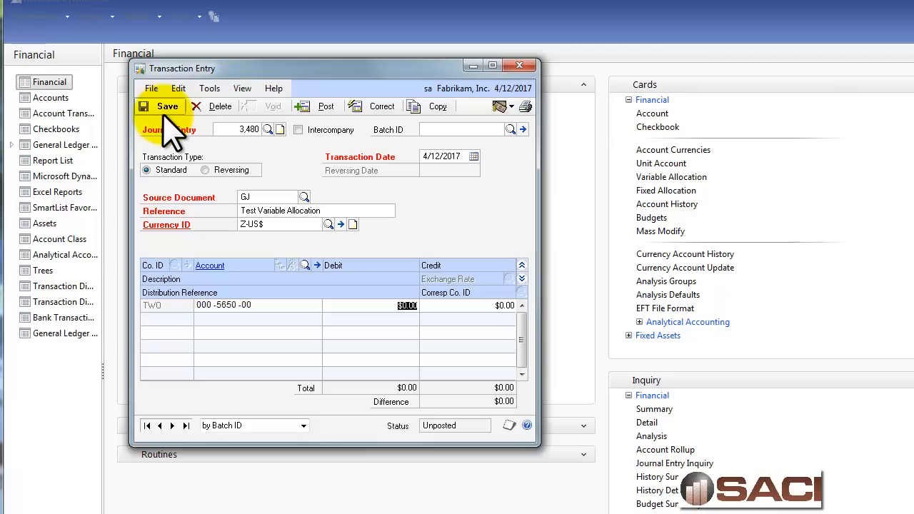
pyautogui.write('100')
pyautogui.press('Tab')
pyautogui.press('Tab')
# Step: Credit Petty Cash 000-1130-00 $100 via lookup and post the test entry
pyautogui.hotkey('ctrl', 'l')
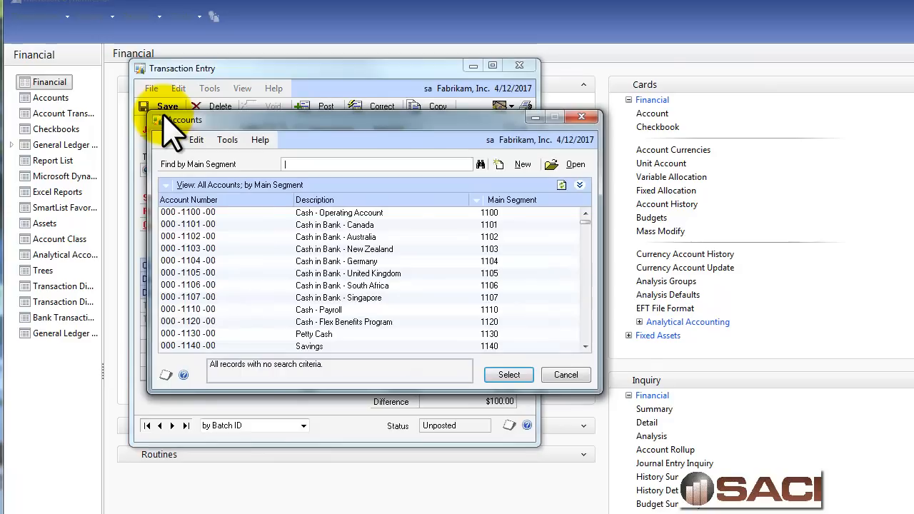
pyautogui.doubleClick(245, 333)
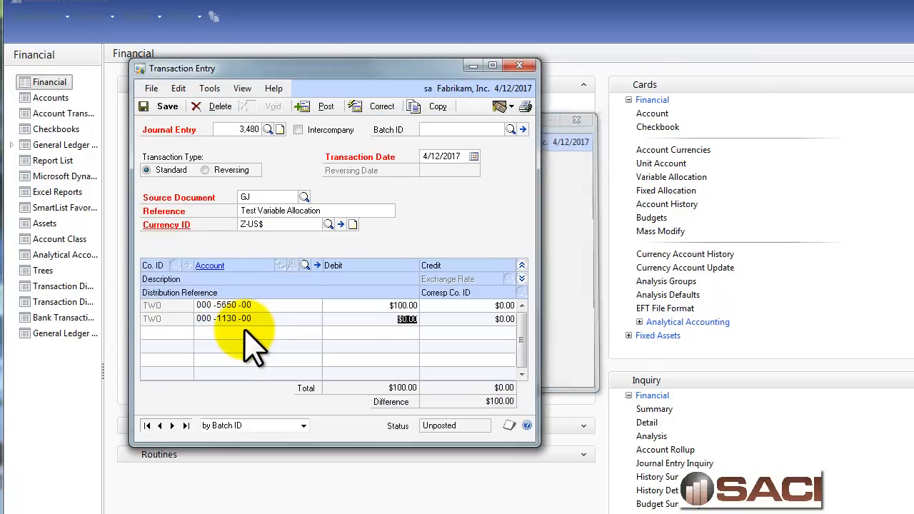
pyautogui.press('Tab')
pyautogui.write('100')
pyautogui.press('Tab')
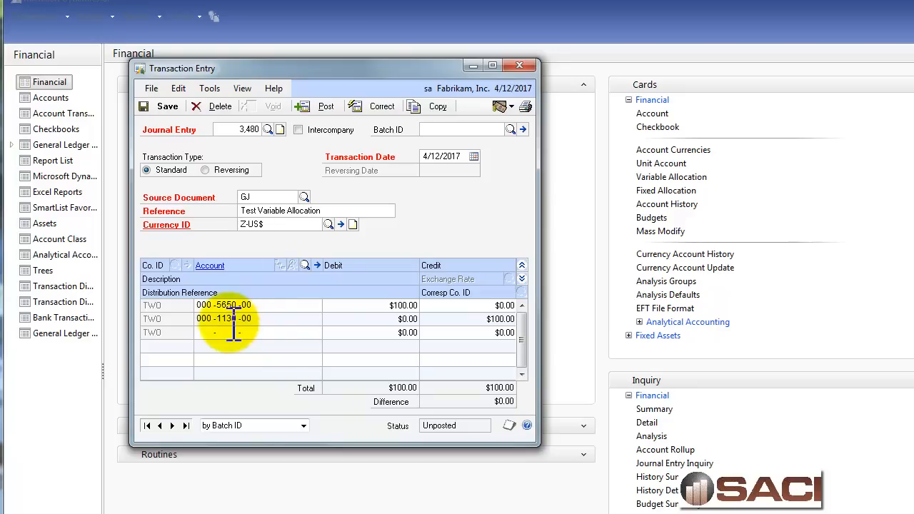
pyautogui.click(326, 107)
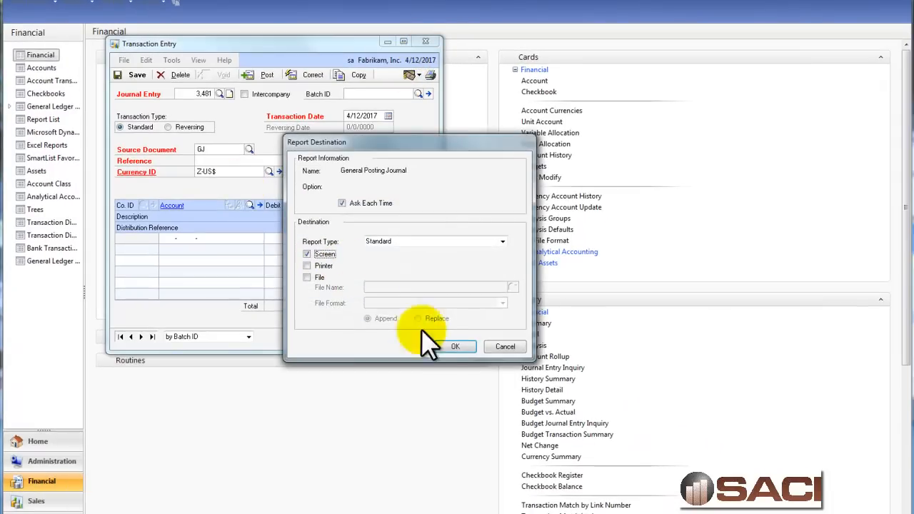
# Step: Send the General Posting Journal for 3,480 to screen, read it widened, then close it
pyautogui.click(444, 347)
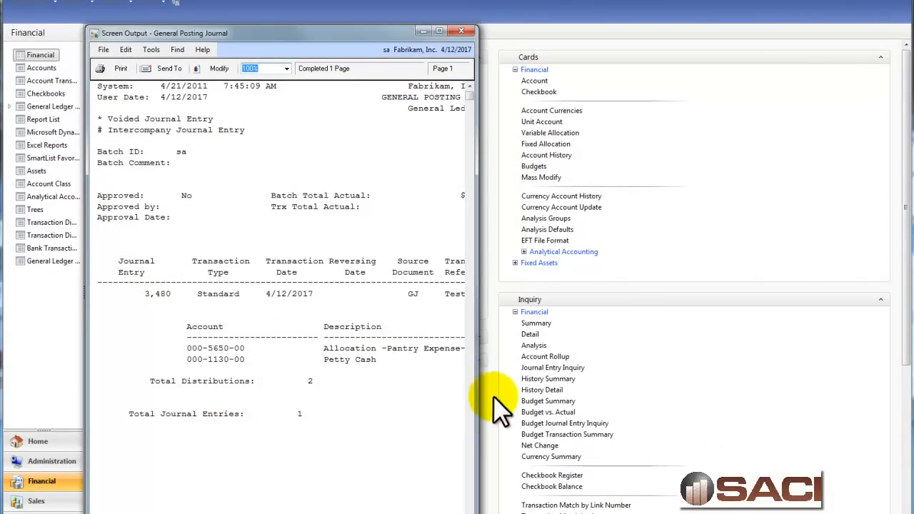
pyautogui.moveTo(476, 396); pyautogui.dragTo(710, 380)
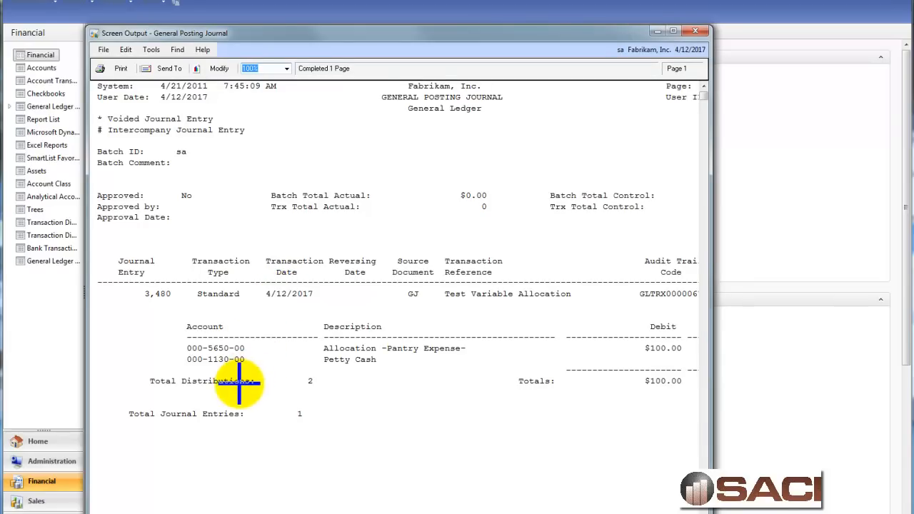
pyautogui.click(695, 30)
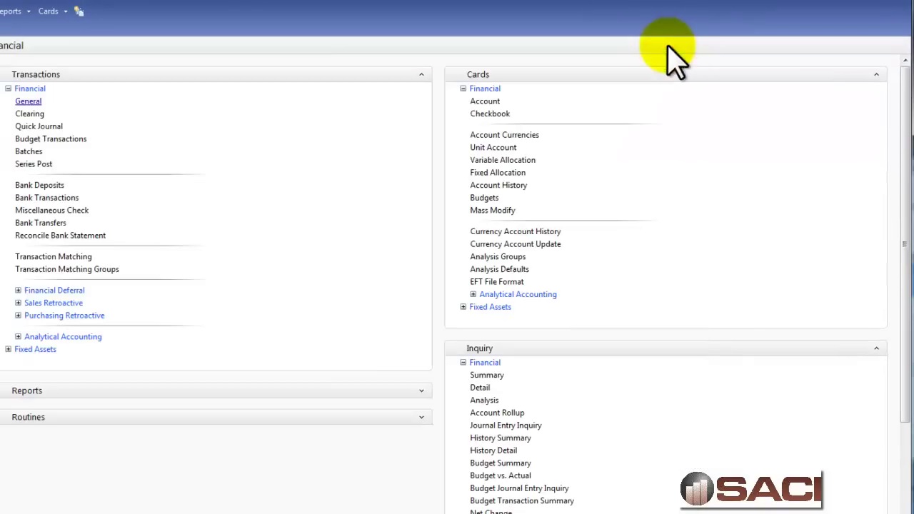
# Step: Load entry 3,480 in Journal Entry Inquiry showing the $100 split across departments 100–600, allocation window alongside
pyautogui.click(514, 425)
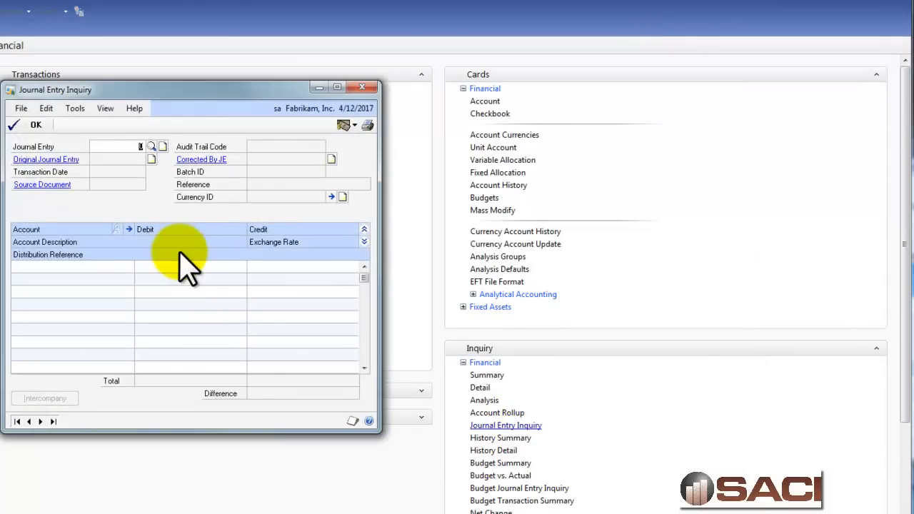
pyautogui.write('480')
pyautogui.press('Tab')
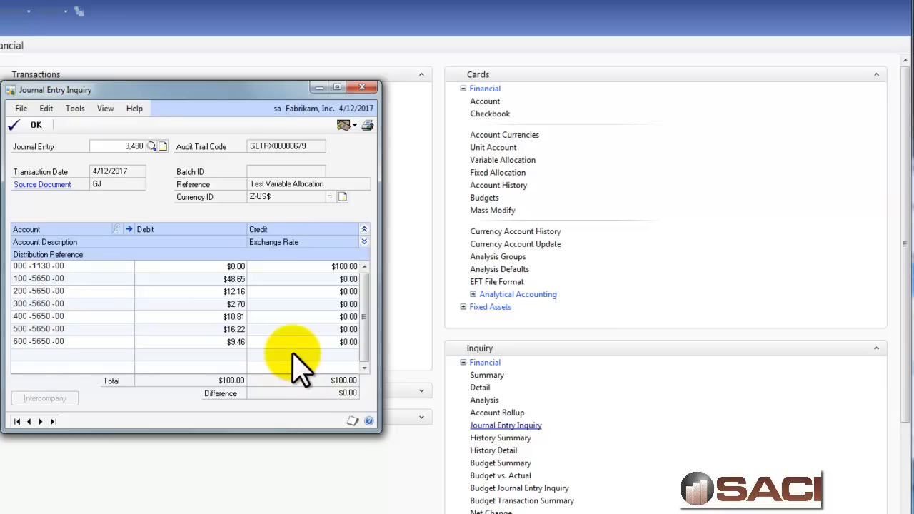
pyautogui.moveTo(913, 150)
pyautogui.mouseDown()
pyautogui.moveTo(871, 167)
pyautogui.moveTo(685, 116)
pyautogui.mouseUp()
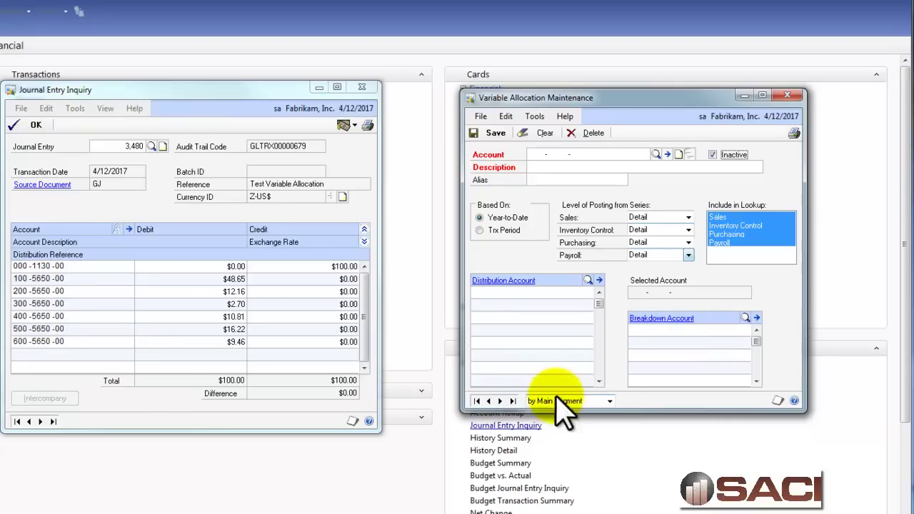
# Step: Reload allocation 000-5650-00 Pantry Expense, discarding the empty form, and show 100-5650-00 with breakdown 100-9020-00
pyautogui.click(478, 401)
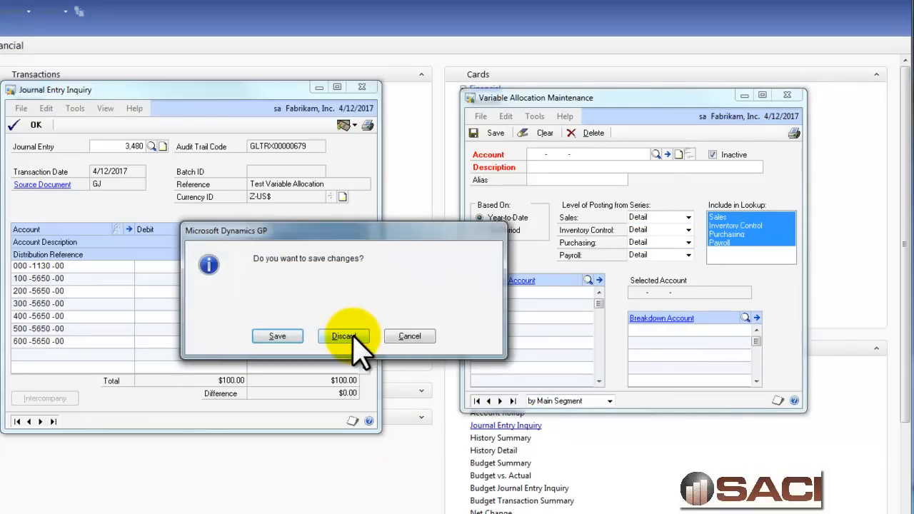
pyautogui.click(350, 335)
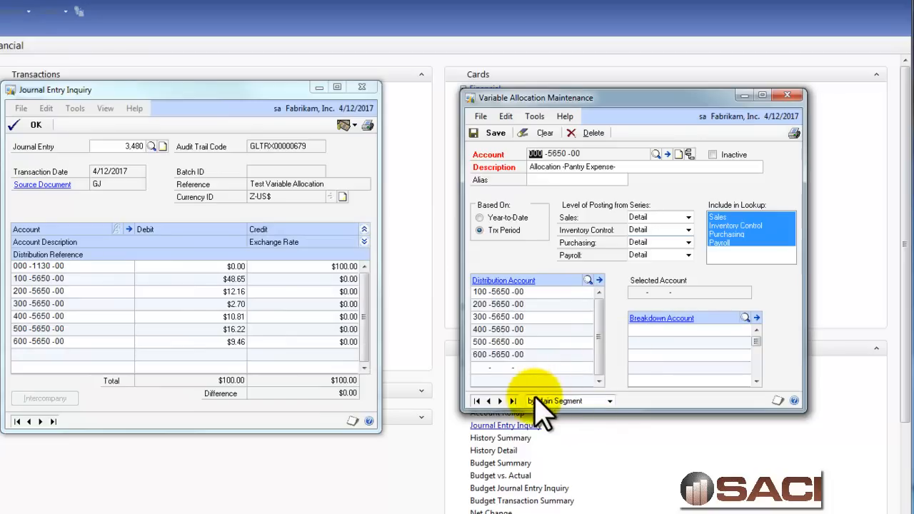
pyautogui.click(503, 291)
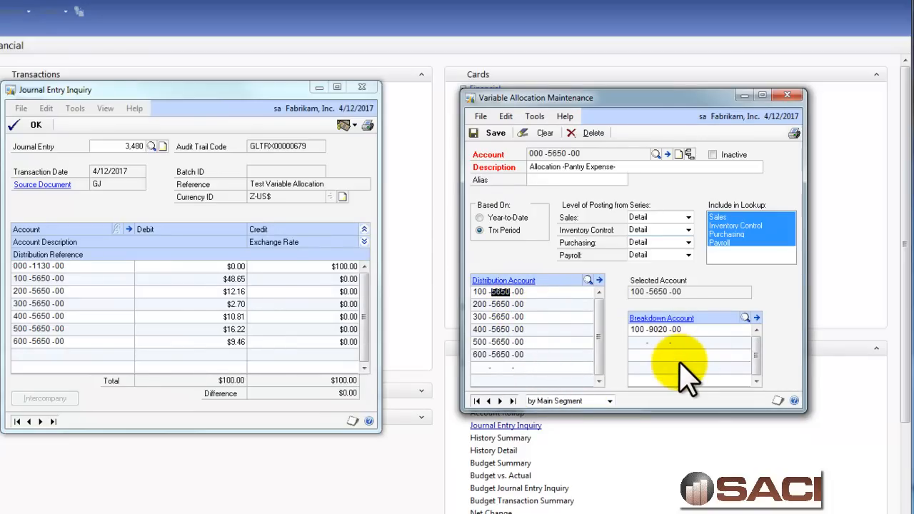